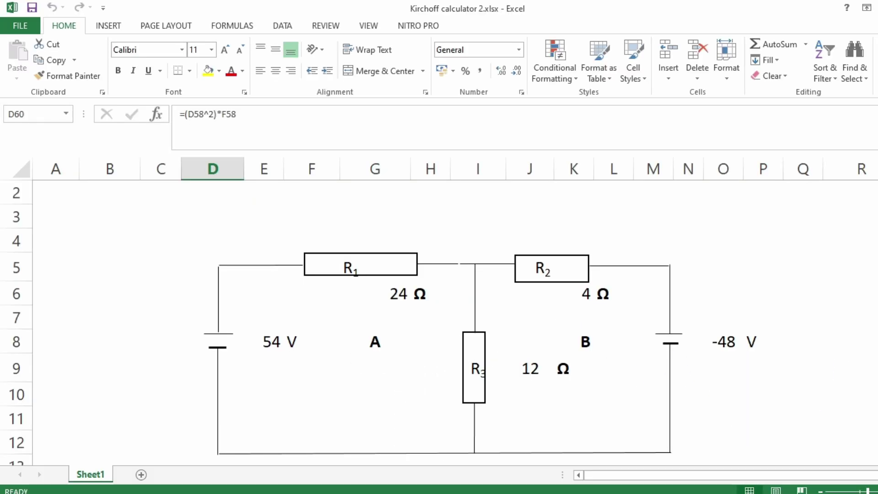
Locate the circuit diagram and select the R2 resistance cell showing 4.
scroll(382, 323, "down", 1)
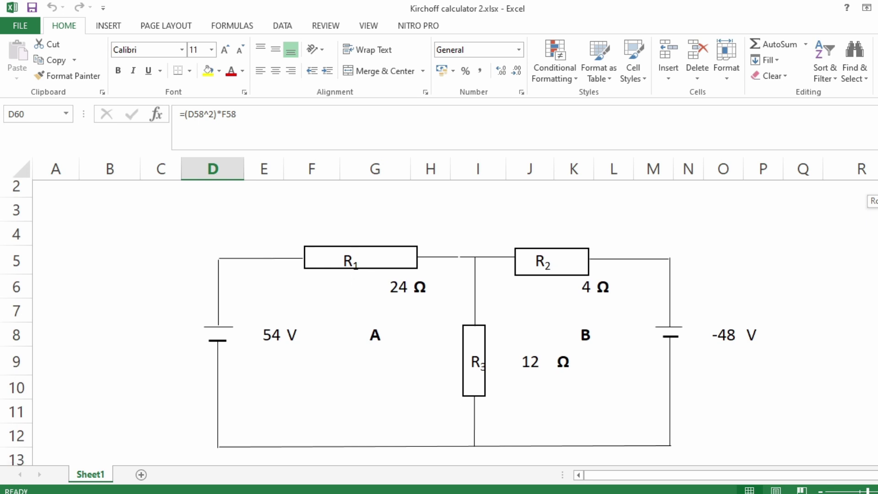
scroll(442, 323, "up", 1)
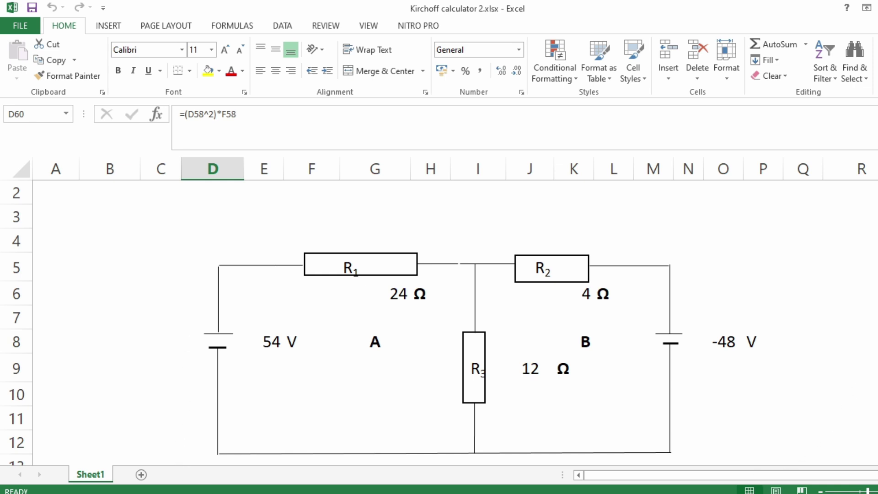
scroll(381, 323, "down", 1)
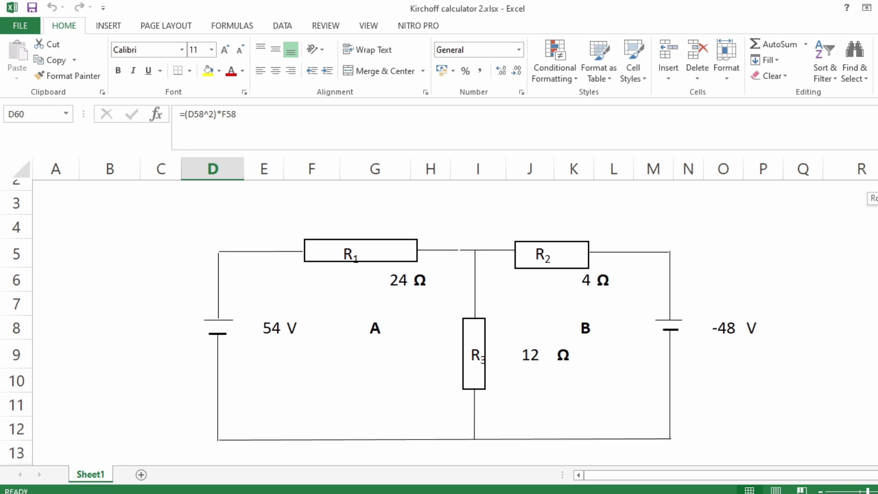
scroll(441, 323, "down", 1)
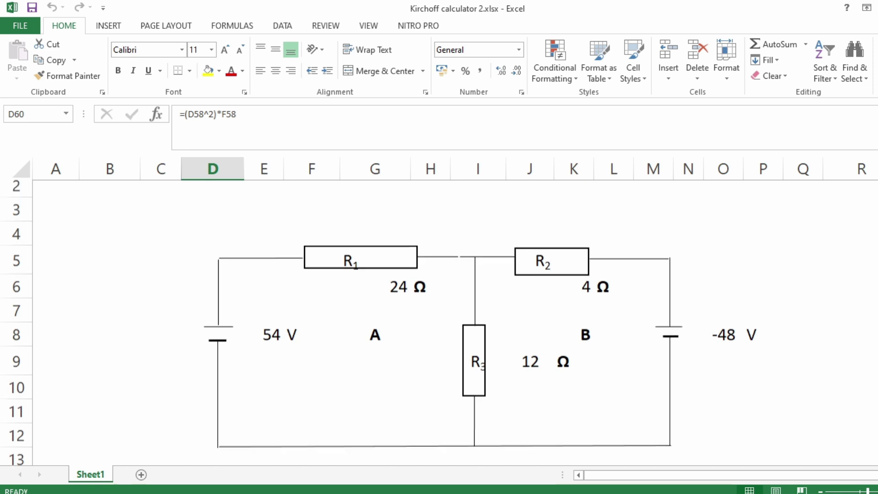
left_click(400, 273)
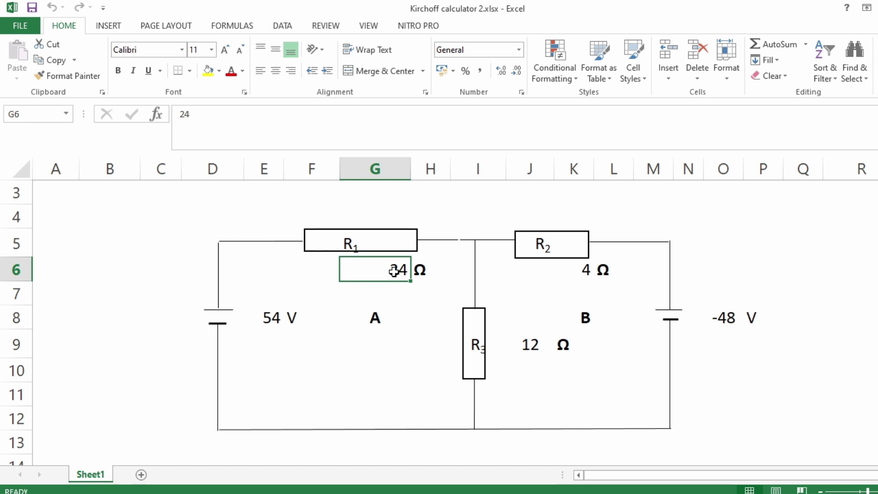
left_click(590, 274)
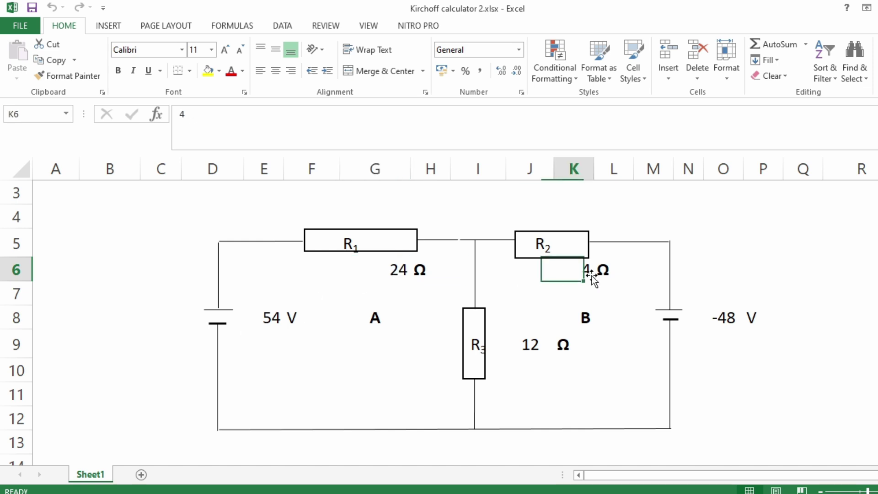
left_click(531, 345)
left_click(396, 270)
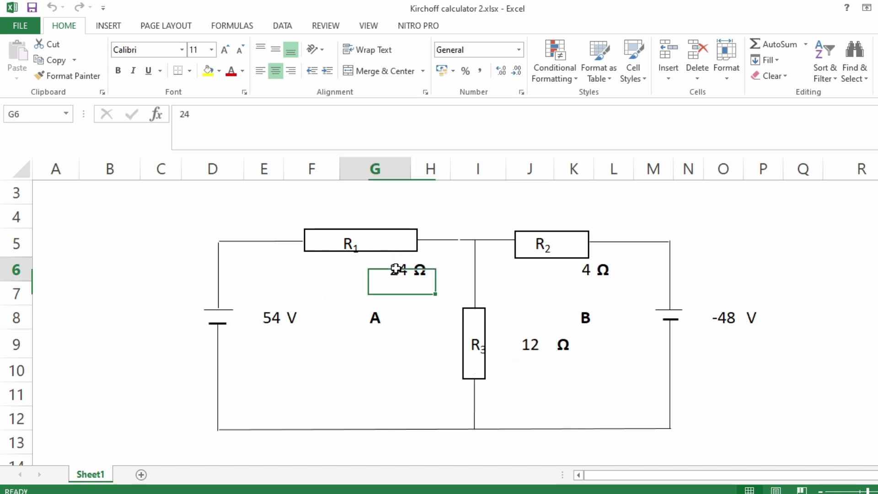
left_click(589, 265)
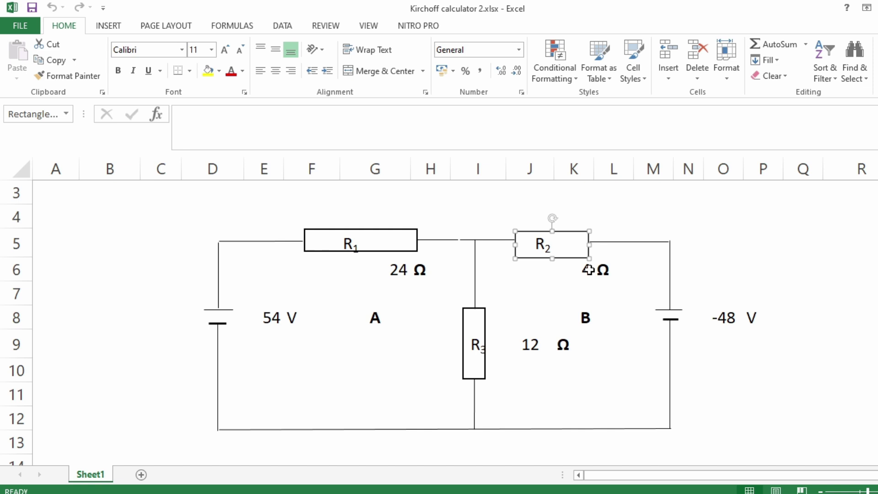
left_click(588, 273)
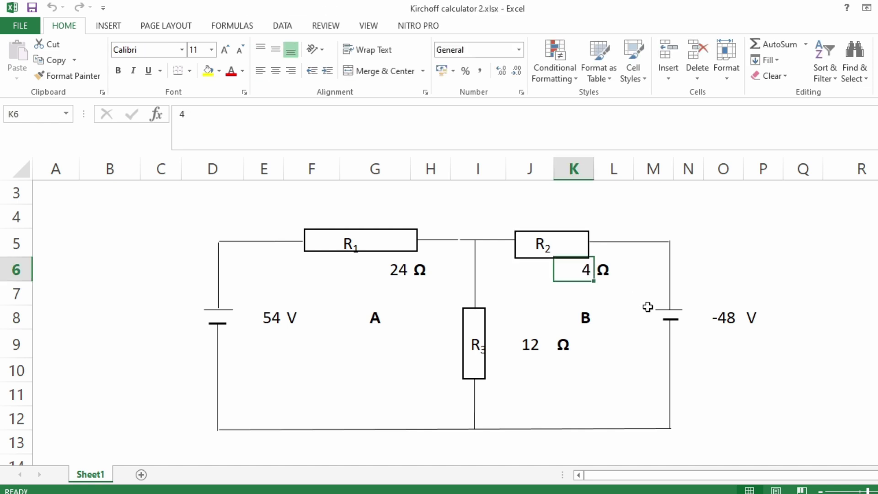
Enter 550 as the new R2 resistance value.
type("4")
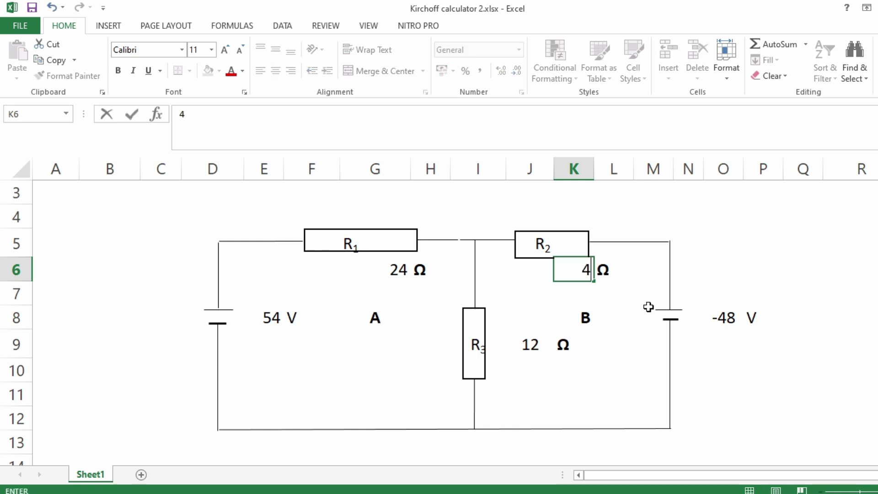
key("BackSpace")
type("50")
key("BackSpace")
type("50")
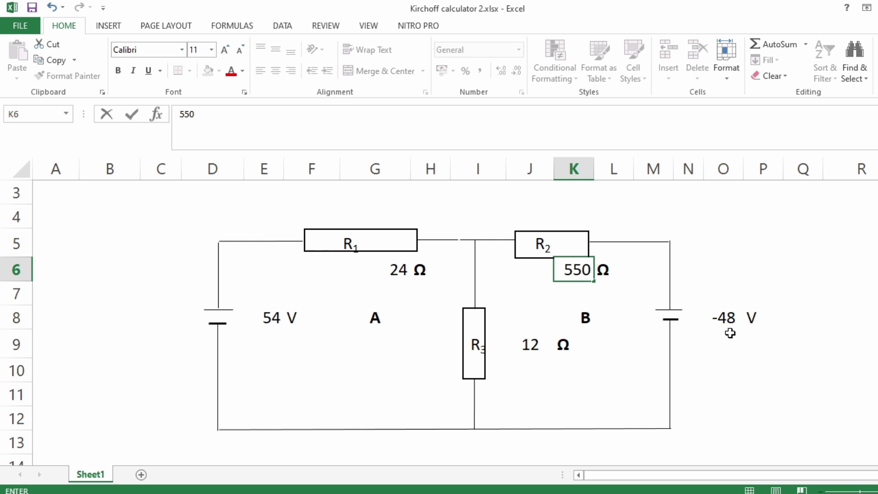
Commit R2 = 550, begin editing the -48 V supply, and view the loop equations.
left_click(268, 319)
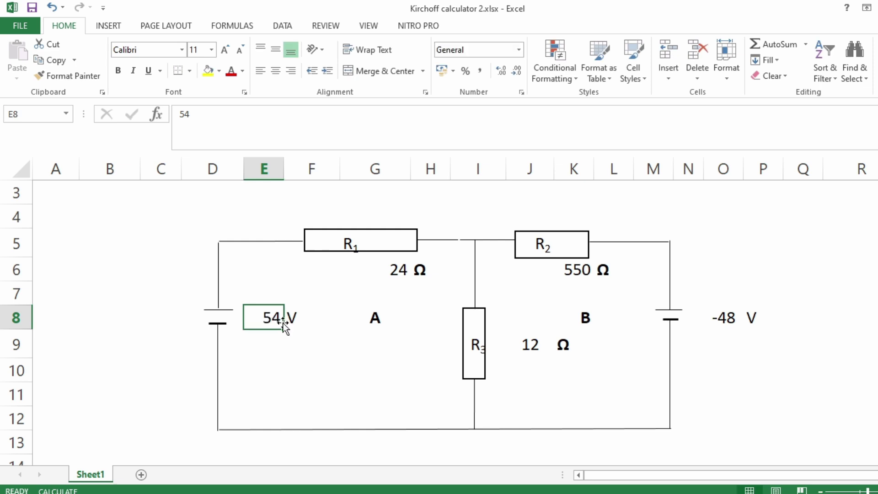
double_click(726, 318)
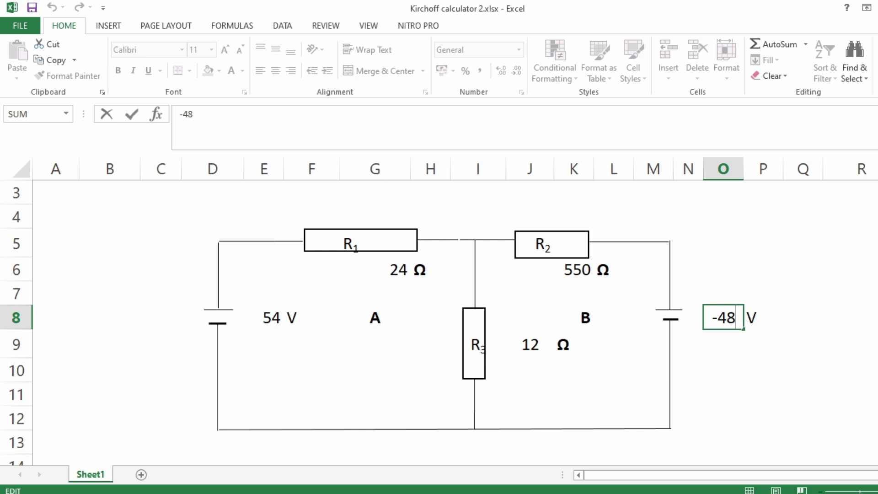
scroll(379, 323, "down", 3)
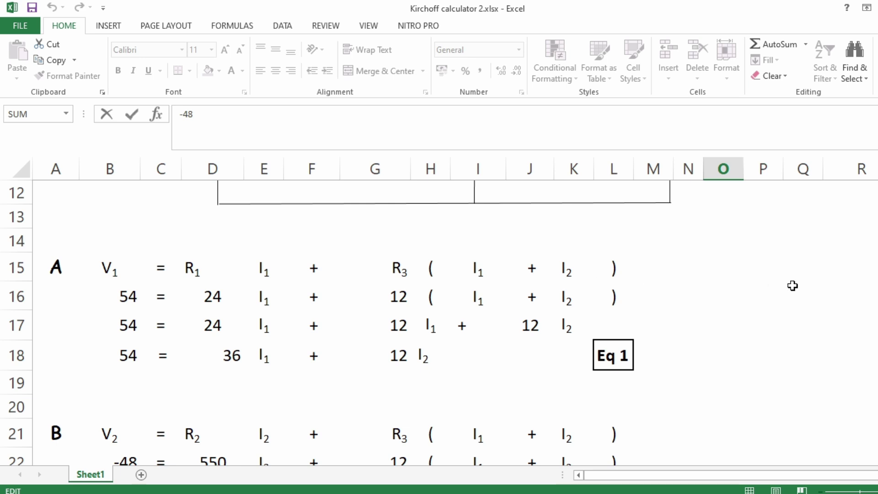
Scroll down to the results showing I2 = -0.1183 A, I1 = 1.5394 and I3 = 1.4211 A.
scroll(439, 320, "down", 1)
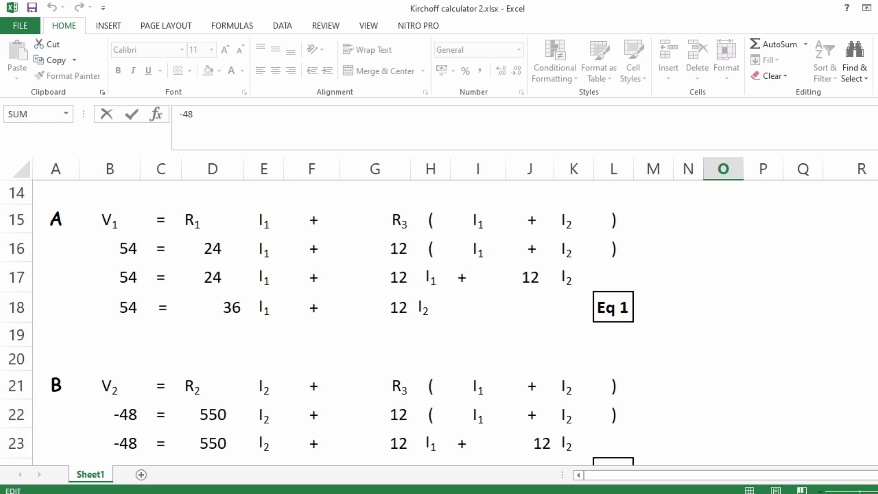
scroll(320, 321, "down", 3)
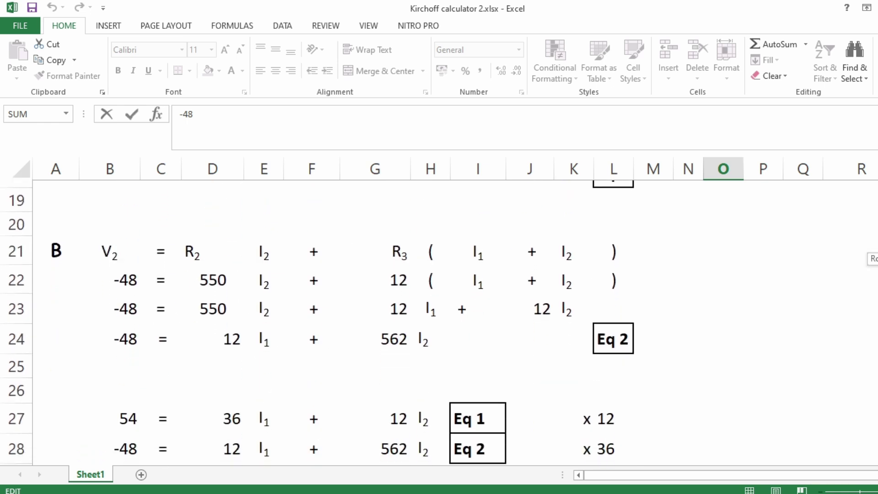
scroll(321, 320, "down", 1)
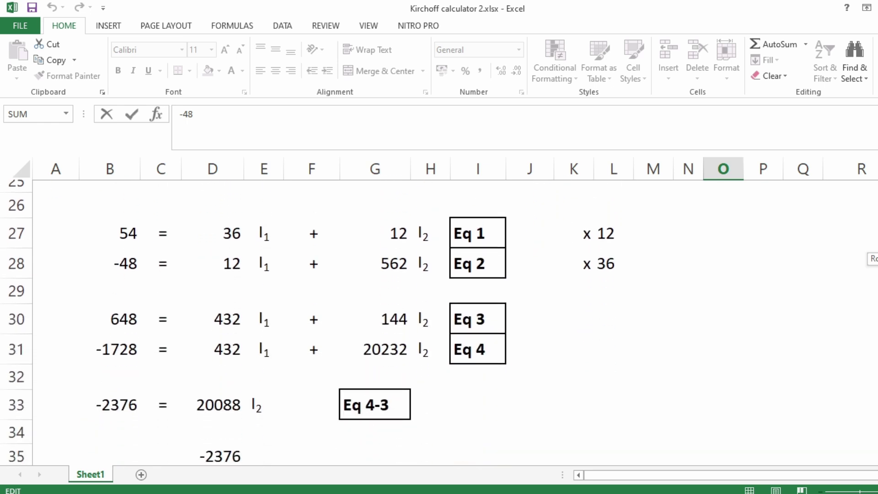
scroll(320, 320, "down", 3)
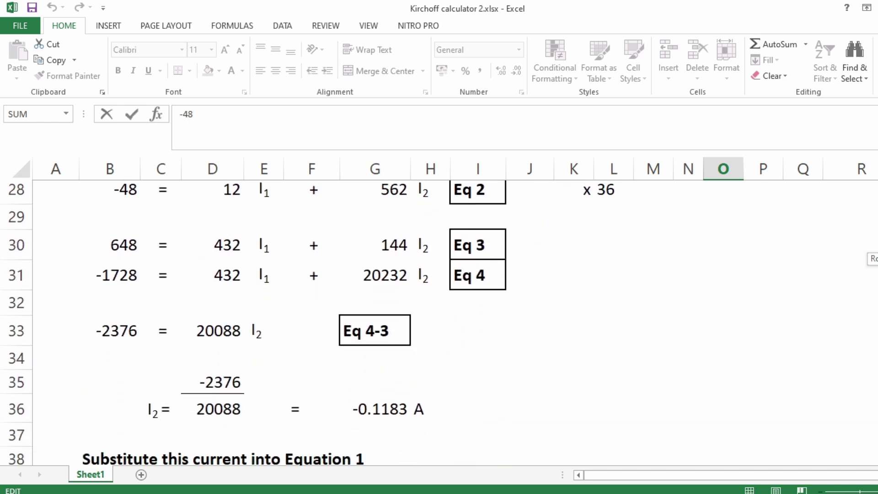
scroll(320, 320, "up", 9)
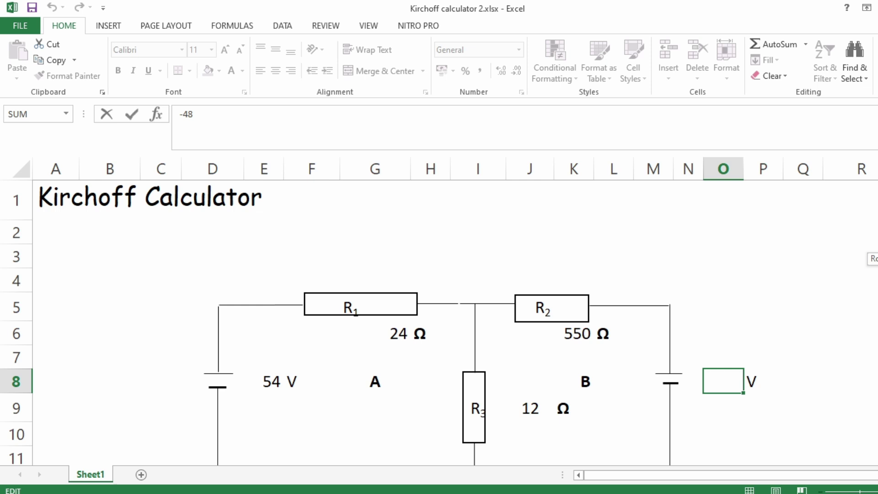
scroll(794, 286, "down", 2)
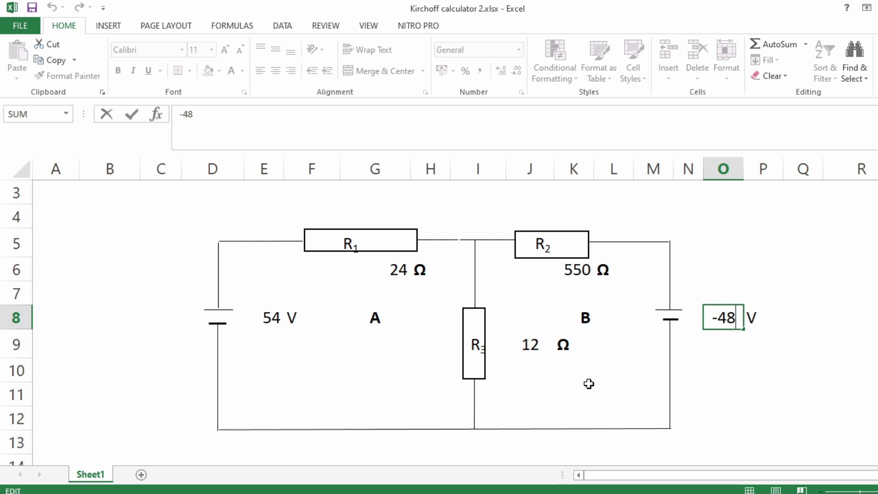
scroll(440, 322, "down", 3)
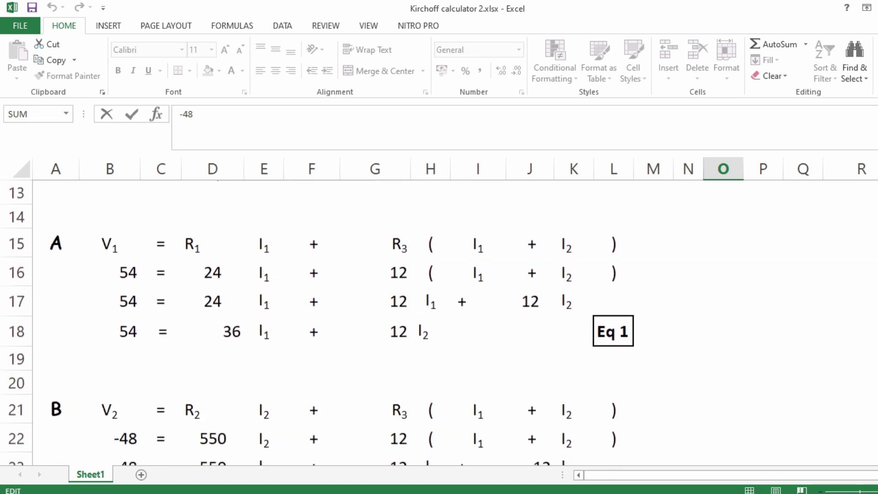
scroll(631, 227, "up", 3)
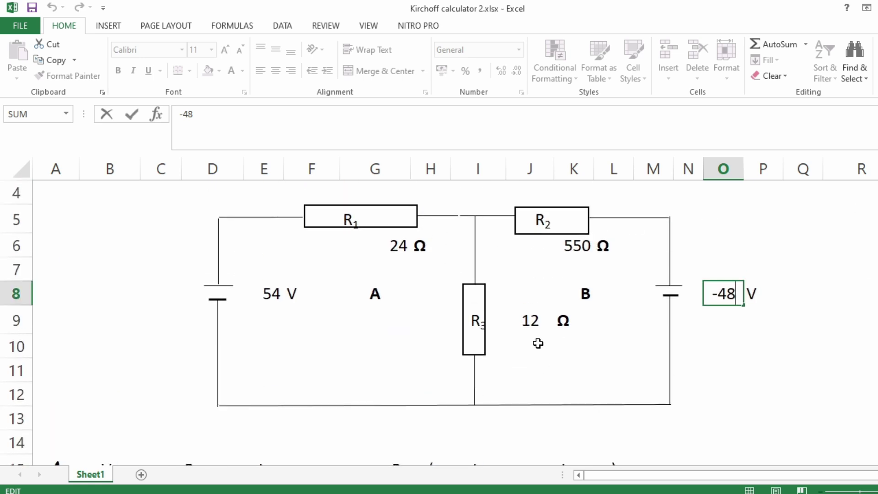
scroll(439, 320, "down", 10)
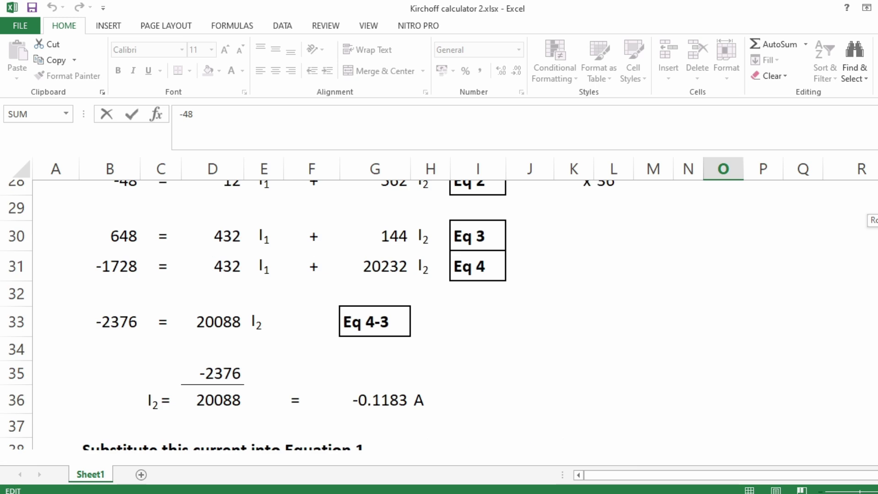
scroll(440, 320, "down", 1)
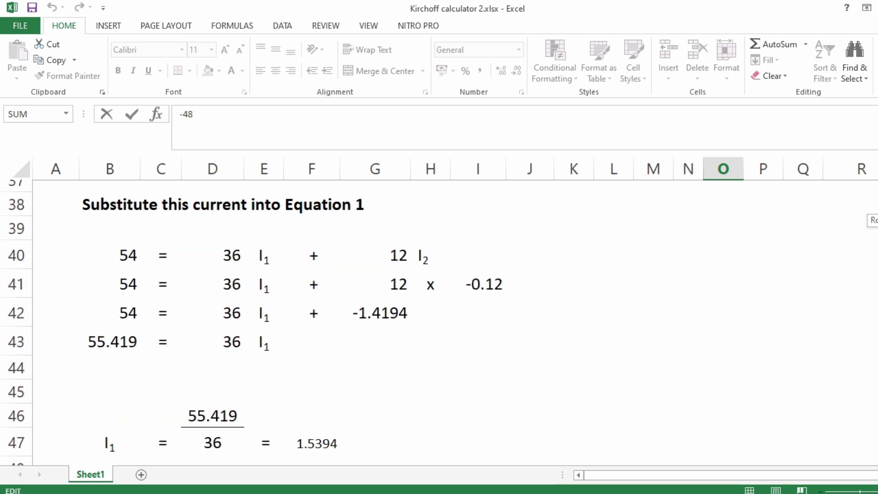
scroll(439, 320, "down", 2)
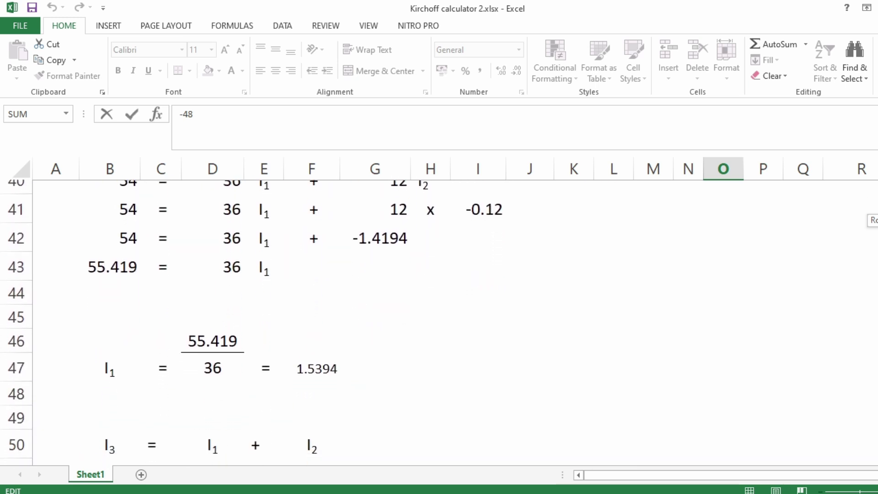
scroll(439, 320, "down", 1)
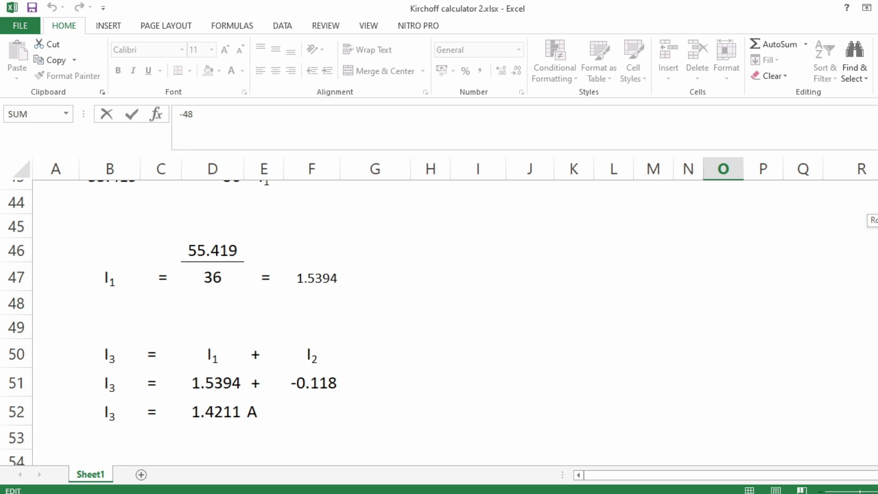
scroll(865, 402, "down", 1)
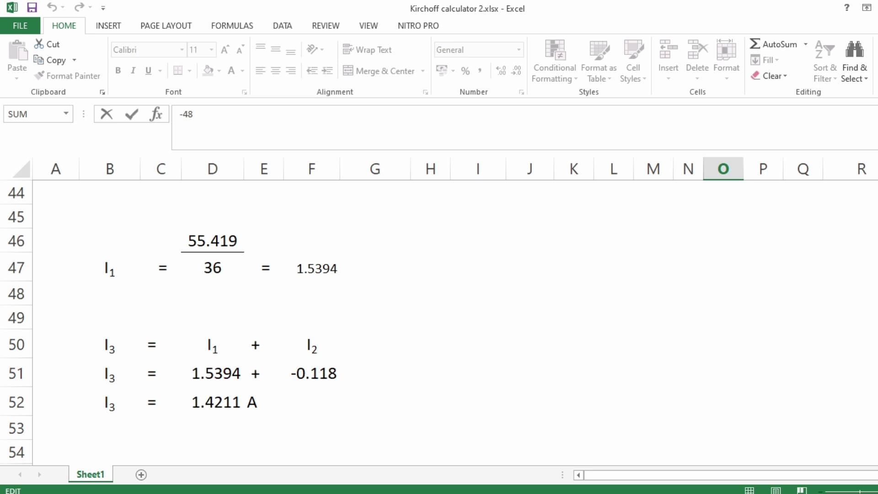
scroll(442, 326, "down", 2)
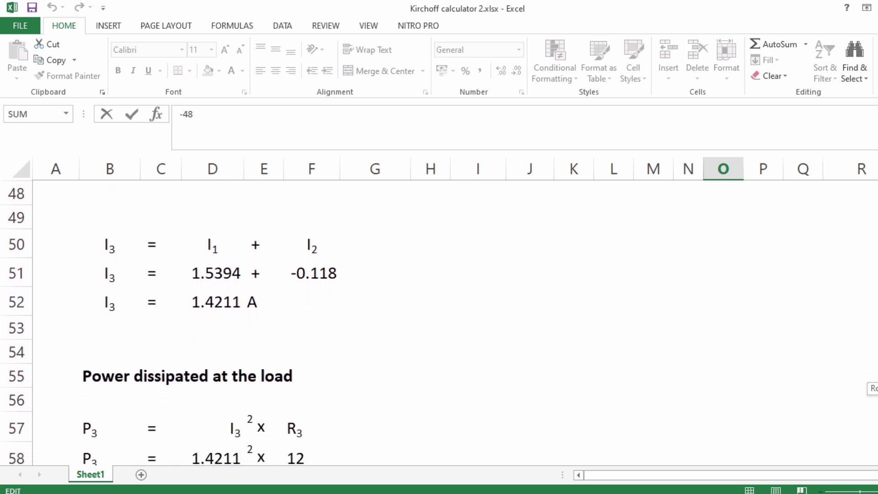
scroll(172, 323, "down", 1)
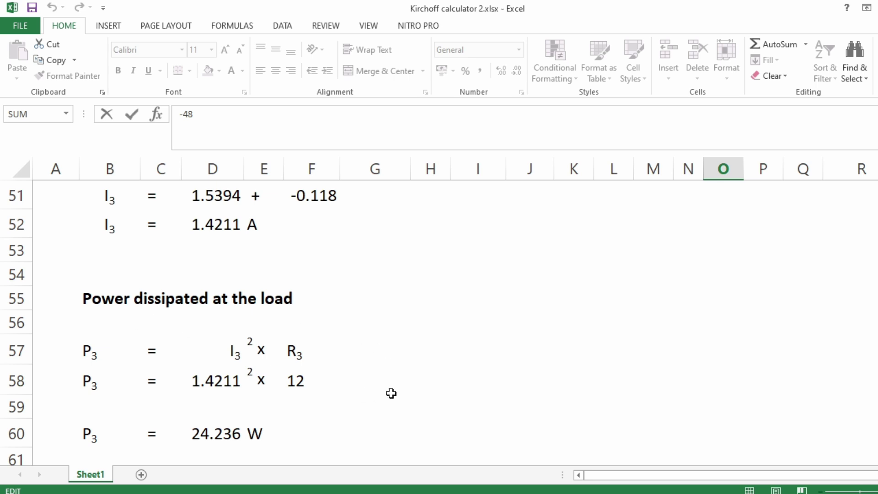
scroll(367, 244, "up", 15)
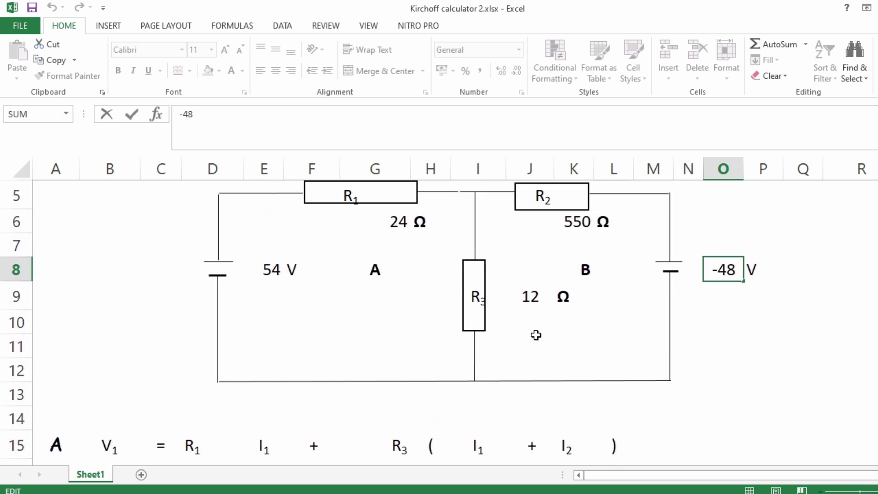
scroll(439, 321, "down", 15)
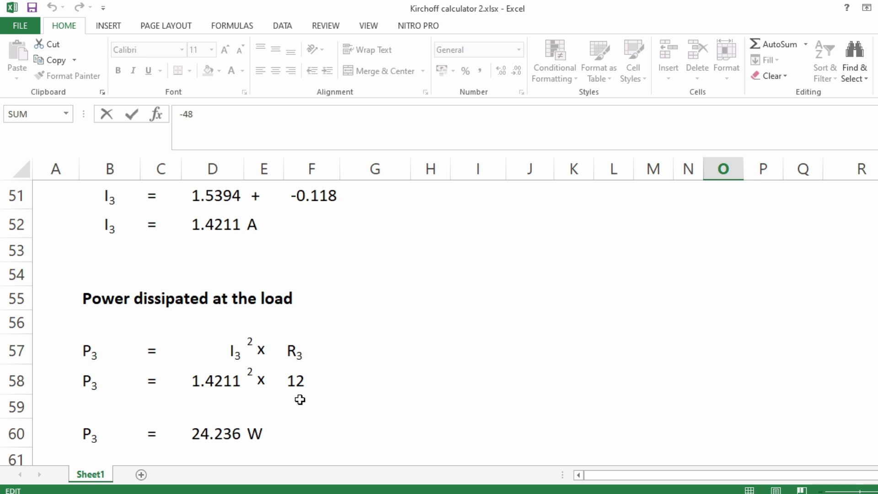
scroll(439, 320, "up", 4)
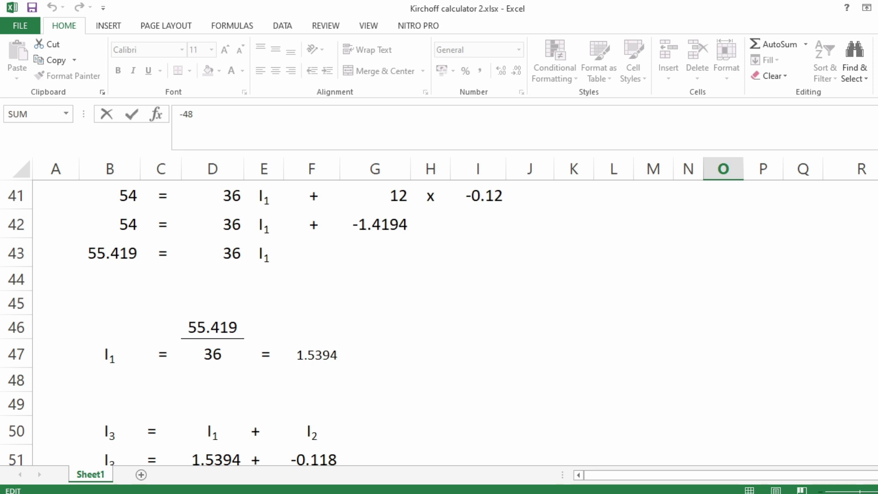
Commit the -48 V entry and inspect the I3 formula =D51+F51 and I2 formula =D35/D36.
scroll(441, 323, "down", 1)
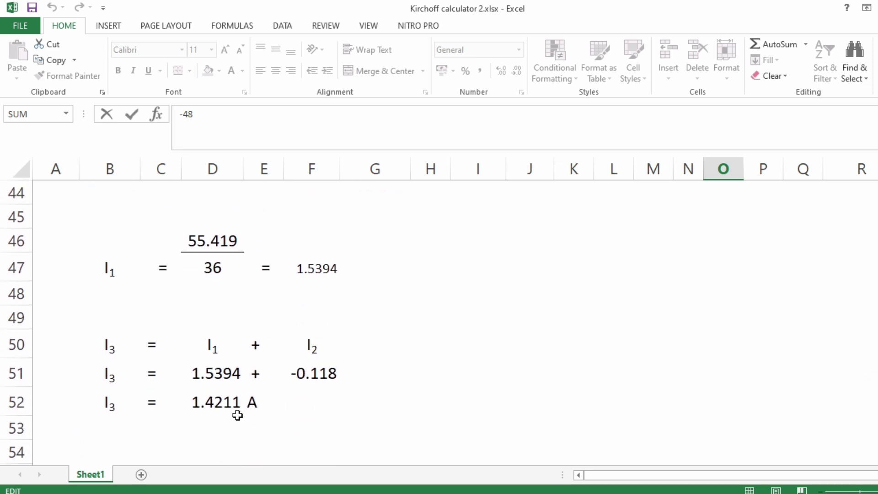
left_click(225, 415)
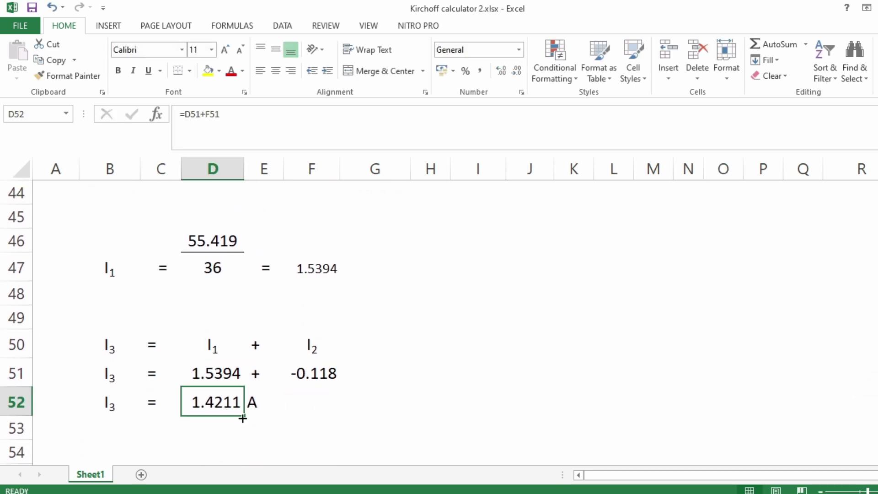
scroll(254, 322, "up", 3)
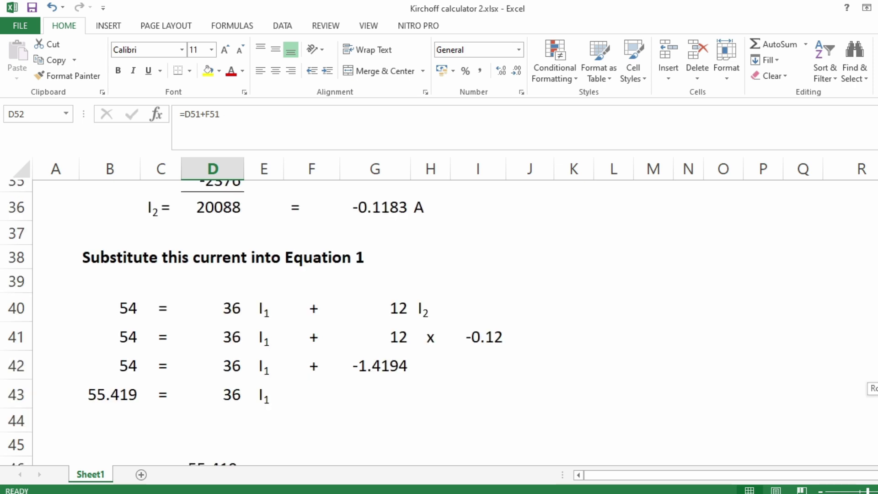
scroll(478, 234, "up", 1)
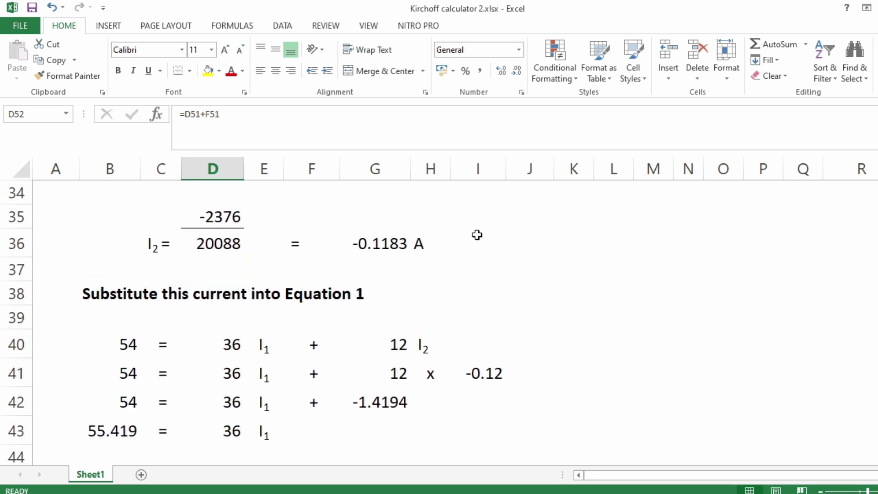
left_click(380, 238)
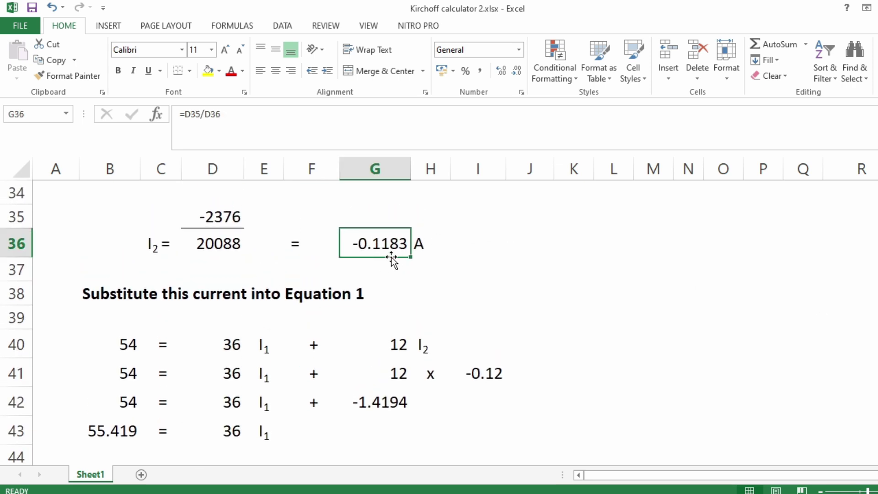
Return to the circuit diagram showing 54 V, -48 V and 24, 550, 12 Ω.
scroll(874, 352, "up", 1)
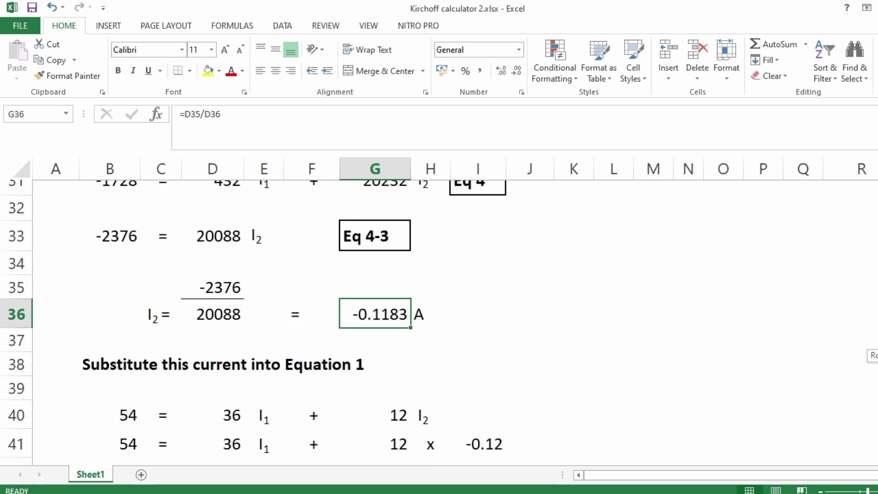
scroll(874, 352, "up", 1)
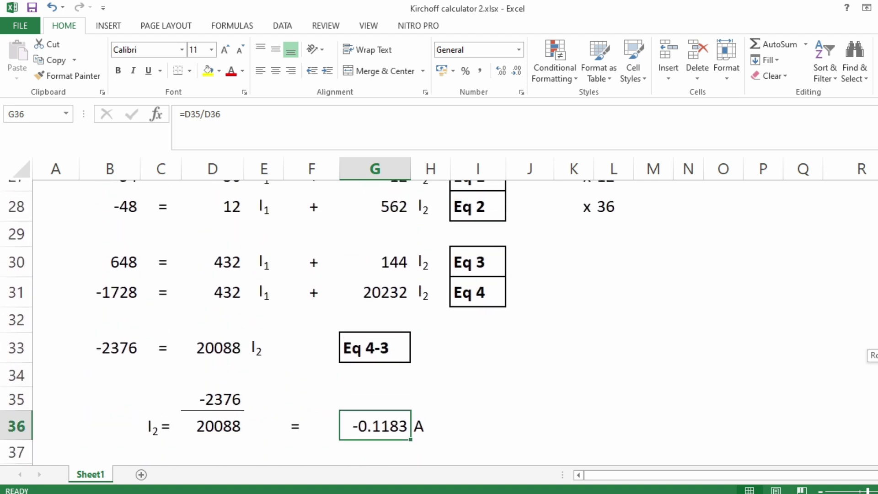
scroll(875, 353, "up", 1)
scroll(874, 352, "up", 4)
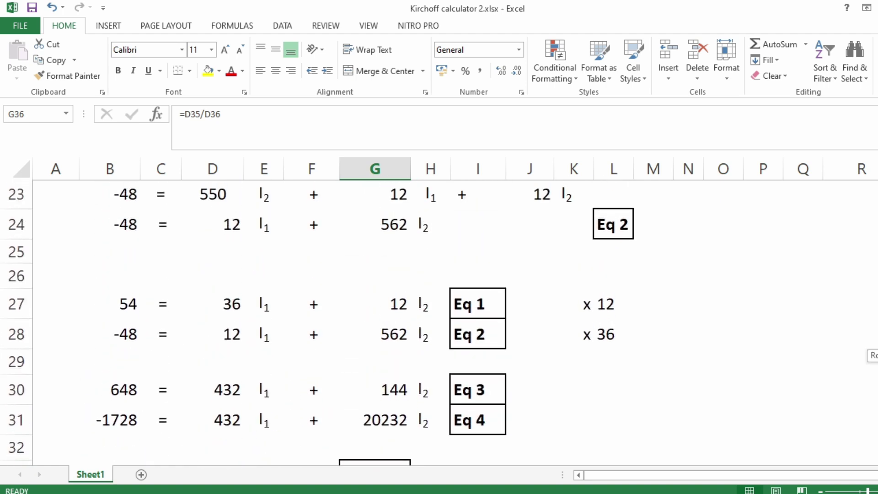
scroll(875, 352, "up", 4)
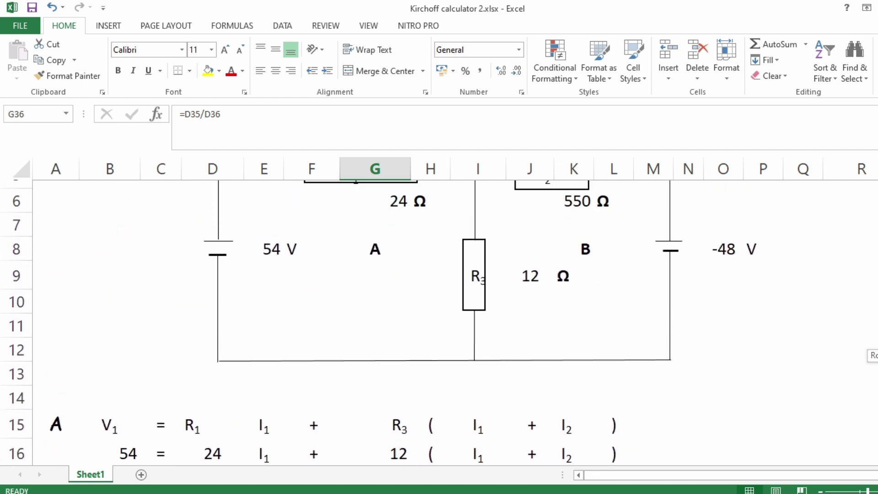
Replace the R2 value 550 with 4 Ω in cell K6.
double_click(574, 246)
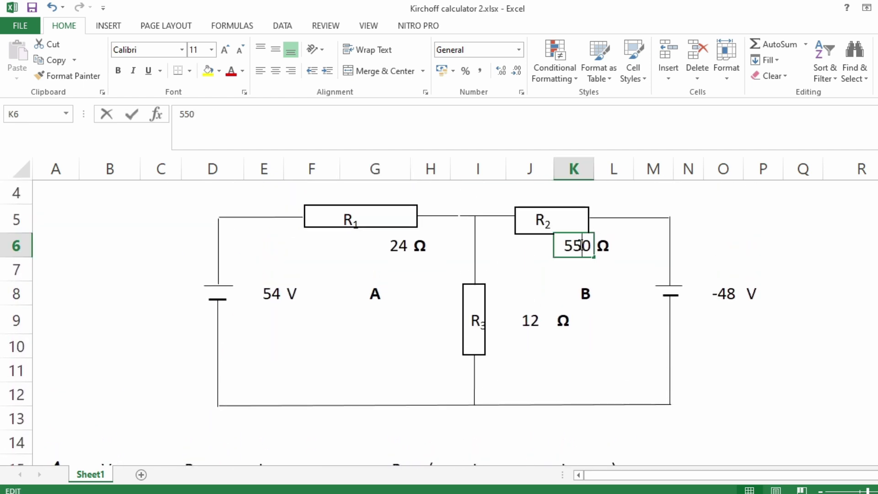
key("BackSpace")
key("BackSpace")
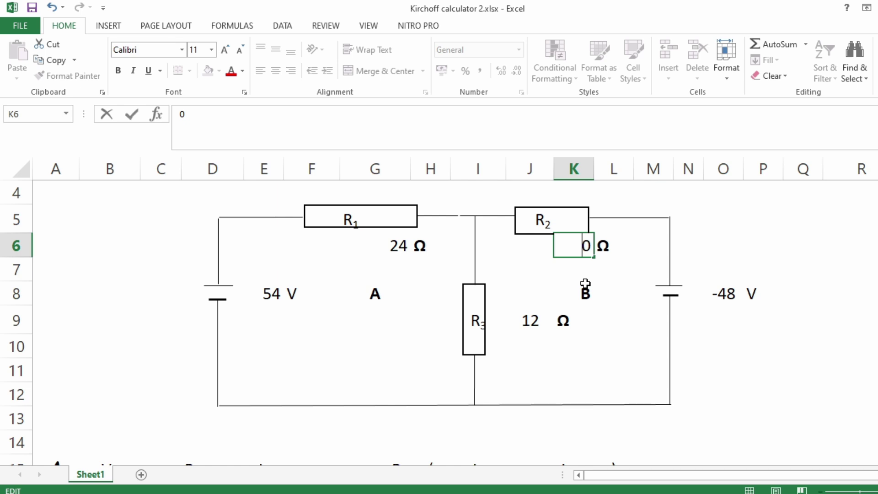
key("Delete")
key("Return")
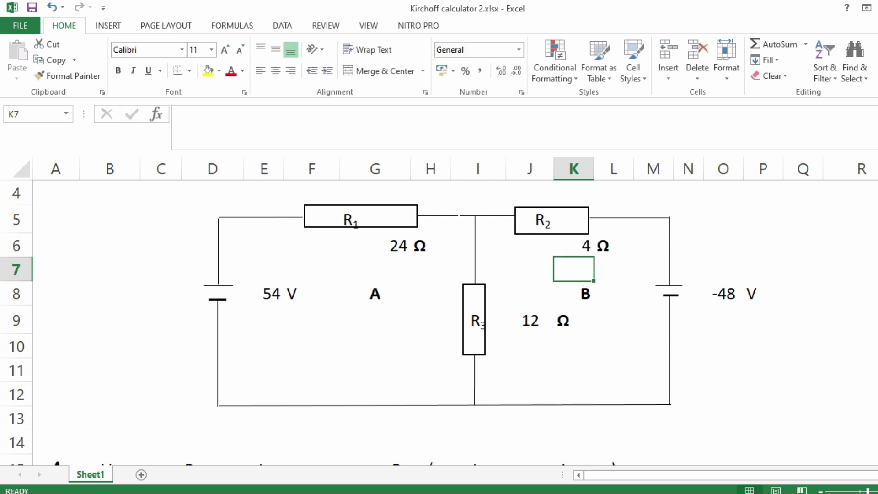
scroll(439, 320, "down", 7)
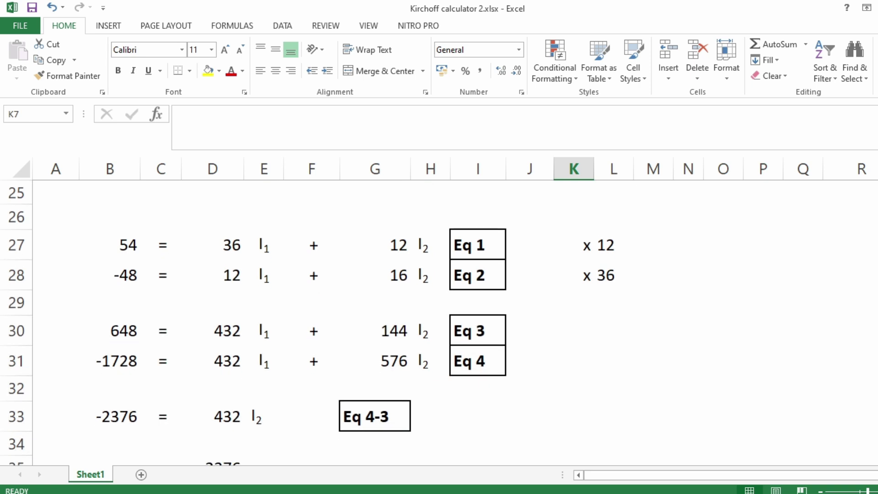
scroll(439, 320, "down", 3)
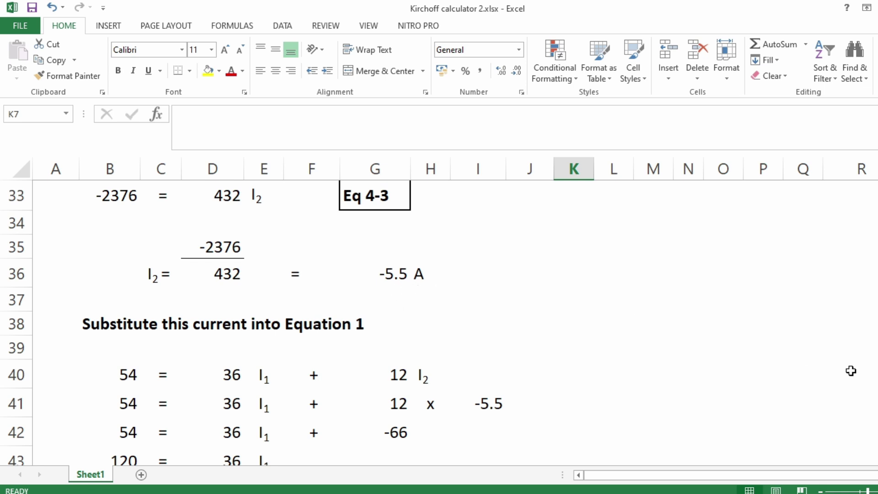
scroll(256, 321, "down", 4)
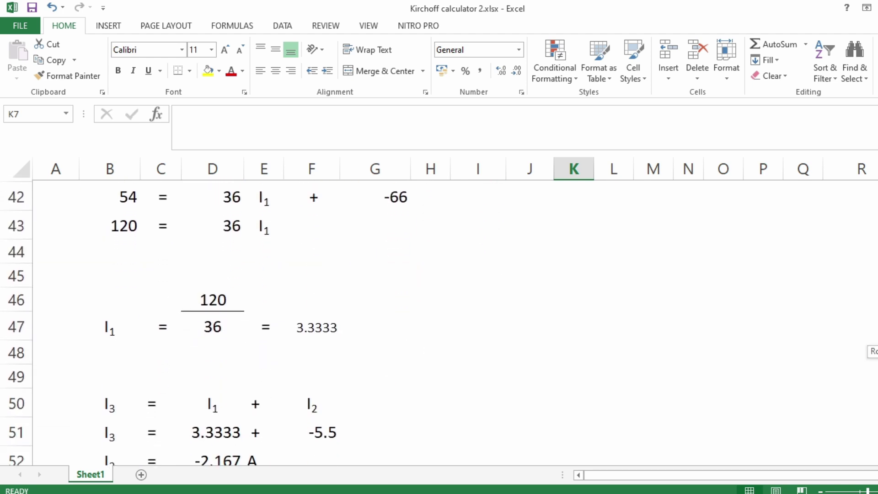
scroll(843, 377, "down", 1)
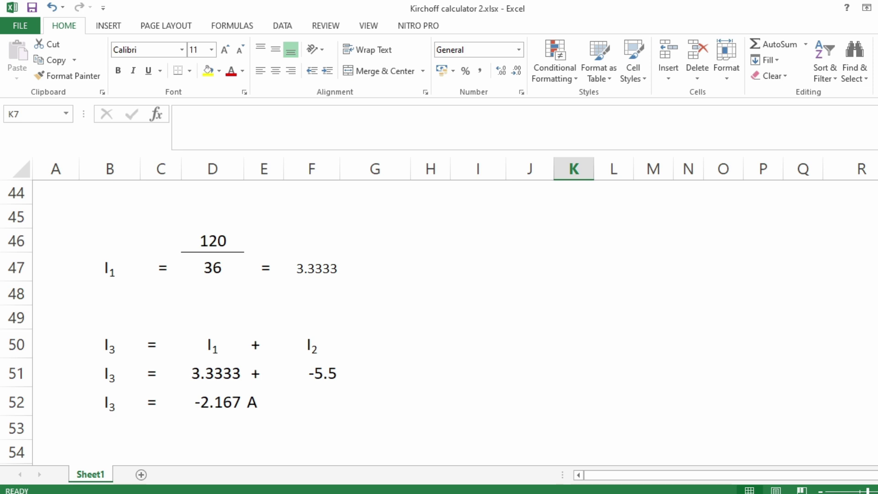
scroll(439, 320, "down", 3)
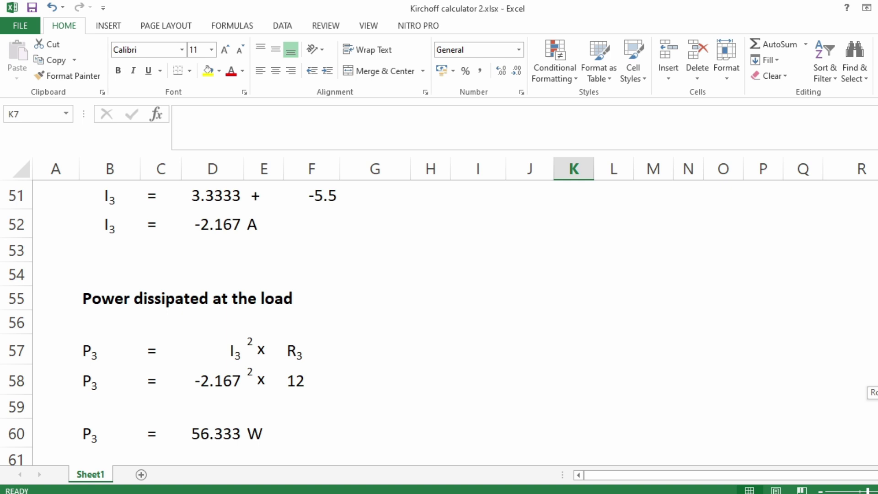
Scroll past the Eq 3/Eq 4 rows to the I1 = 3.3333 and I3 = -2.167 A calculations.
scroll(440, 320, "up", 13)
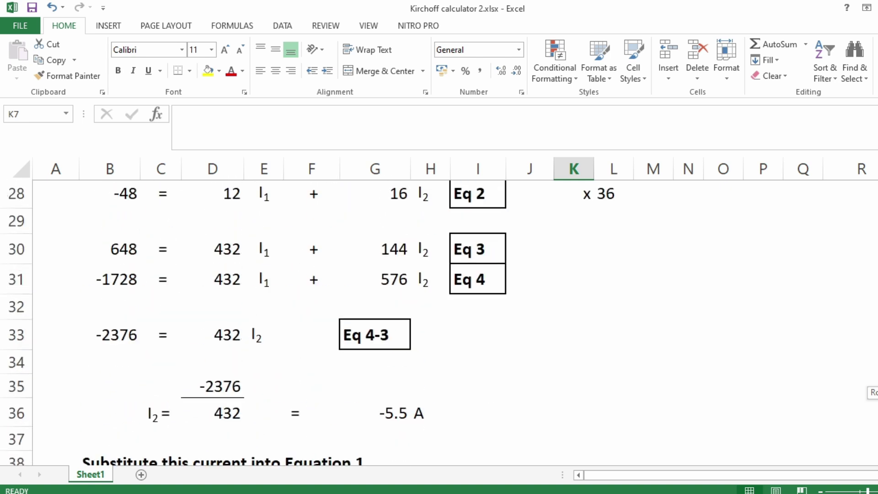
scroll(439, 320, "down", 2)
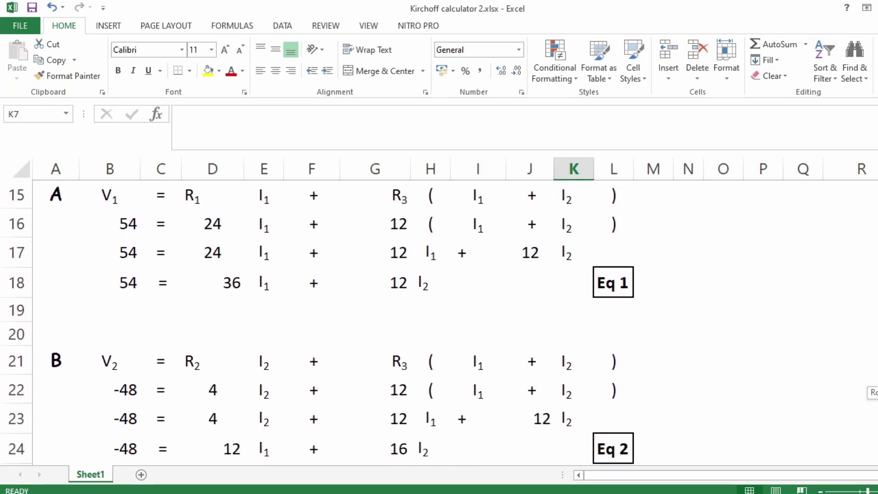
scroll(320, 321, "up", 2)
scroll(525, 247, "down", 1)
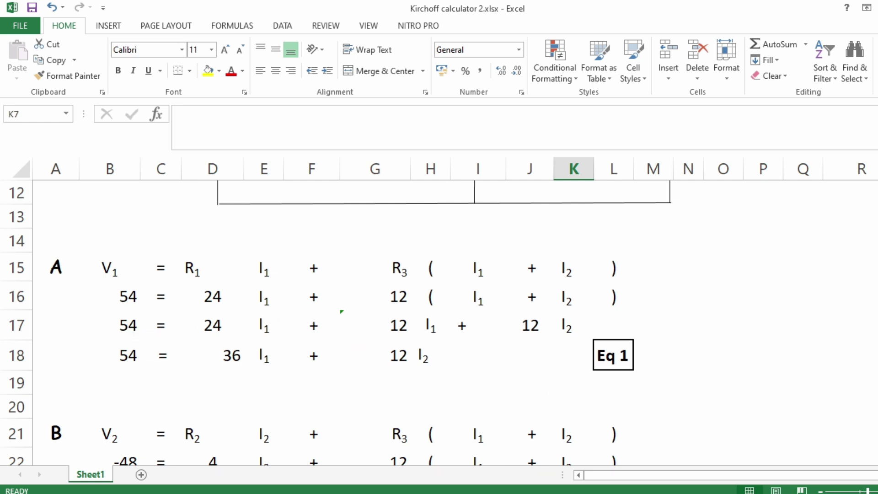
scroll(439, 320, "up", 3)
scroll(439, 321, "down", 4)
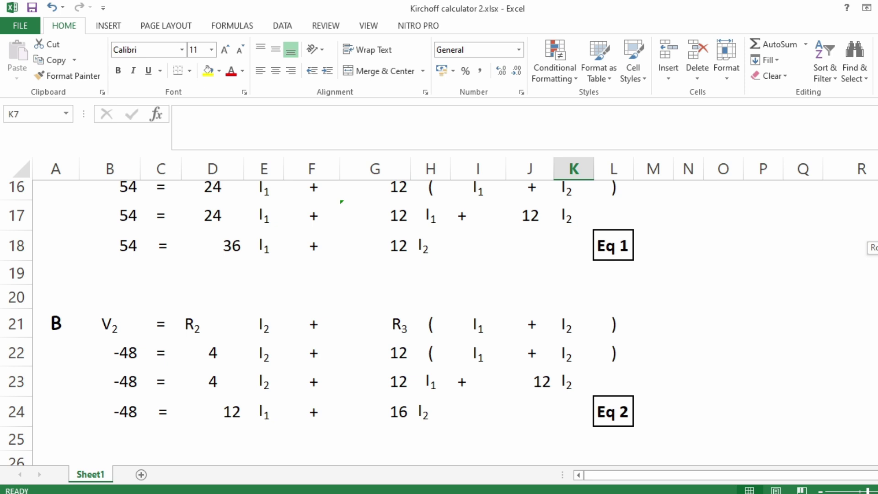
scroll(439, 320, "down", 3)
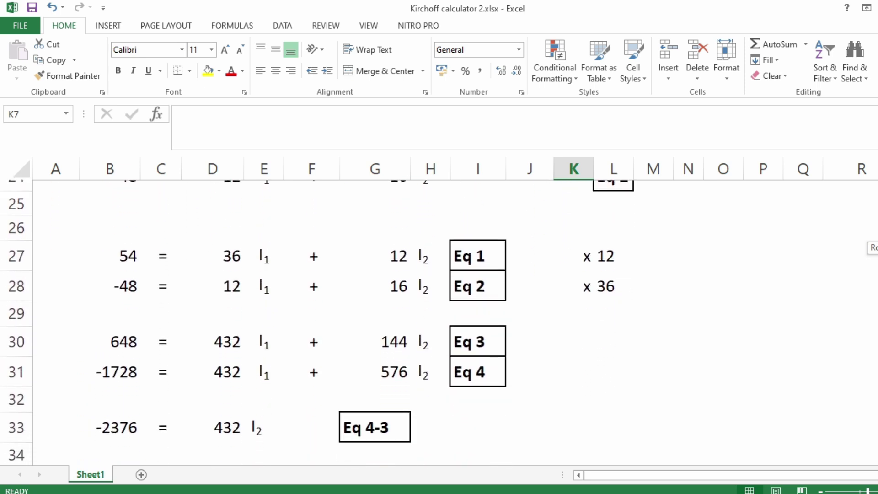
scroll(535, 290, "down", 1)
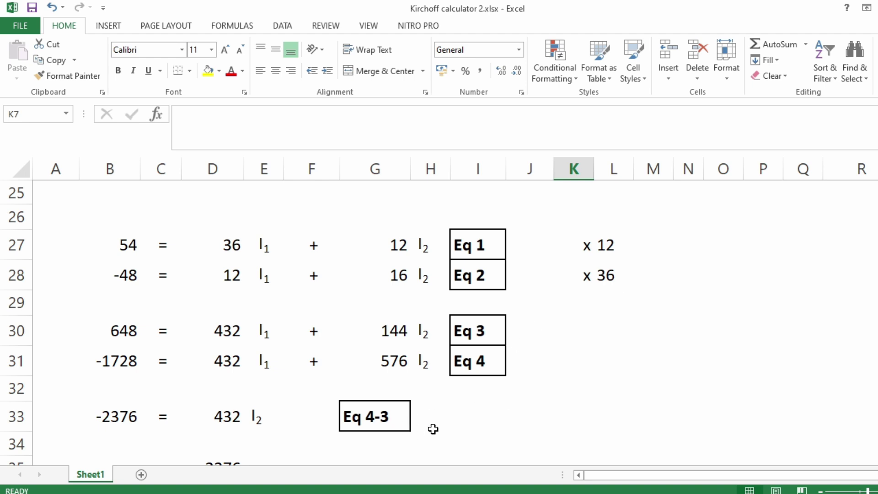
scroll(308, 322, "down", 1)
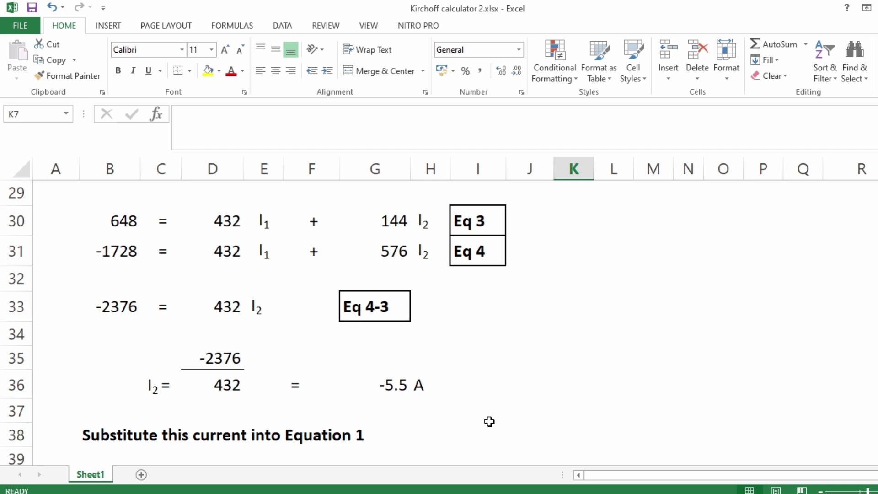
scroll(320, 320, "up", 3)
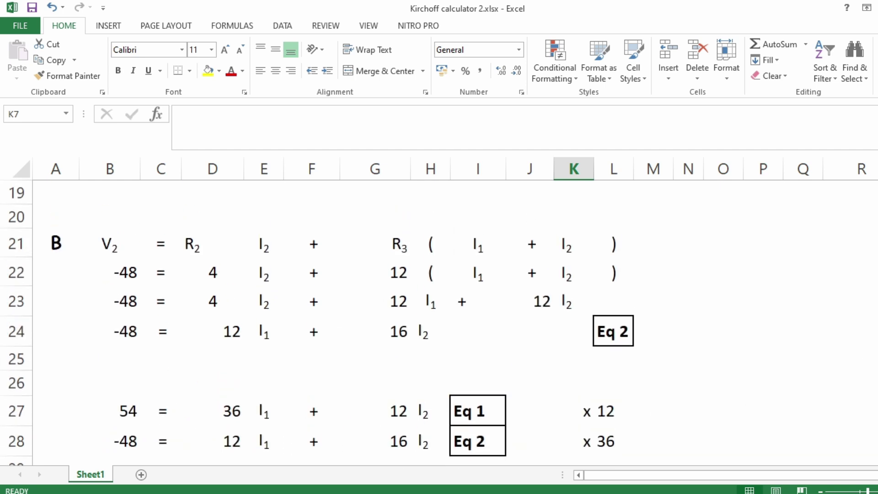
scroll(320, 321, "down", 2)
scroll(320, 320, "down", 4)
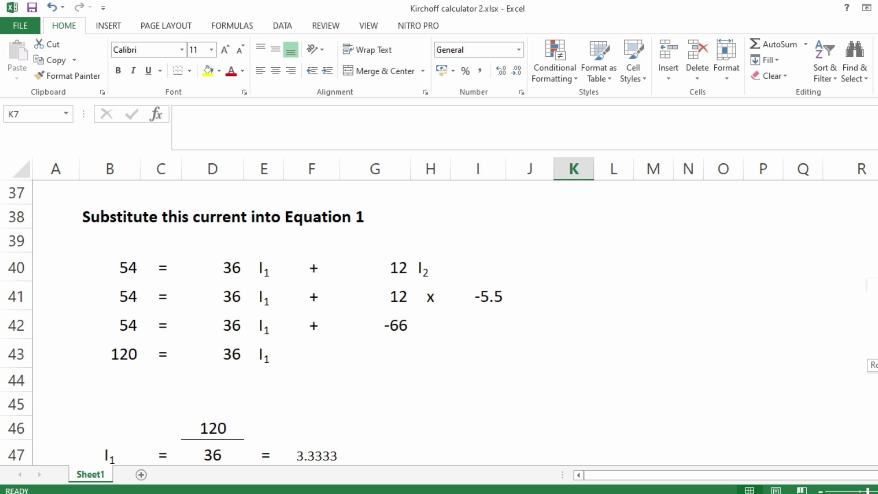
scroll(254, 322, "down", 2)
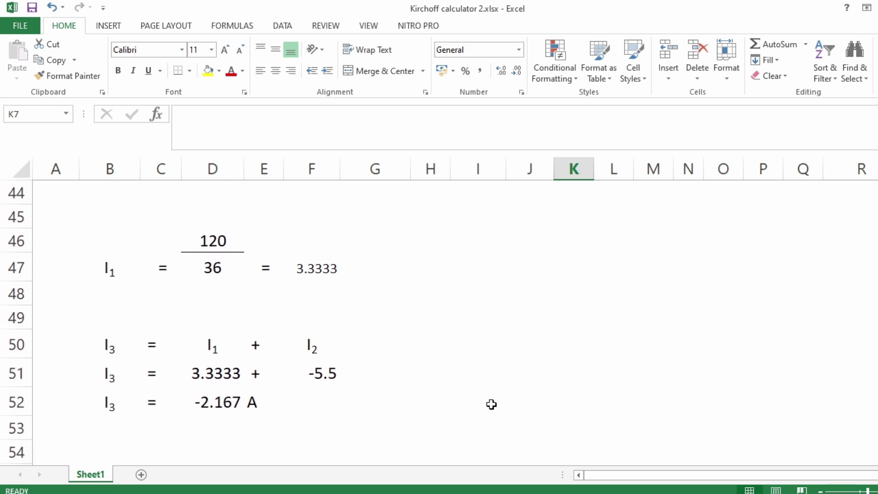
Review the load power section, then scroll back to the circuit with 24 Ω, 4 Ω, 12 Ω.
scroll(320, 320, "up", 1)
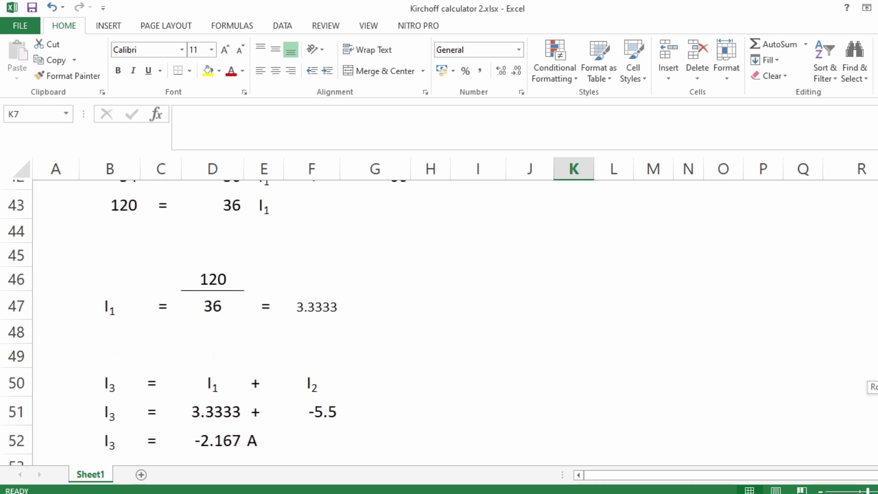
scroll(320, 320, "up", 5)
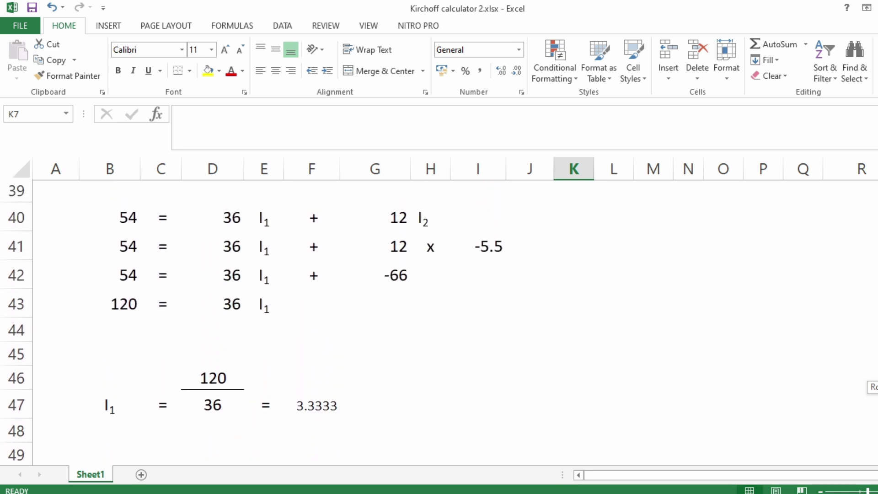
scroll(320, 321, "up", 4)
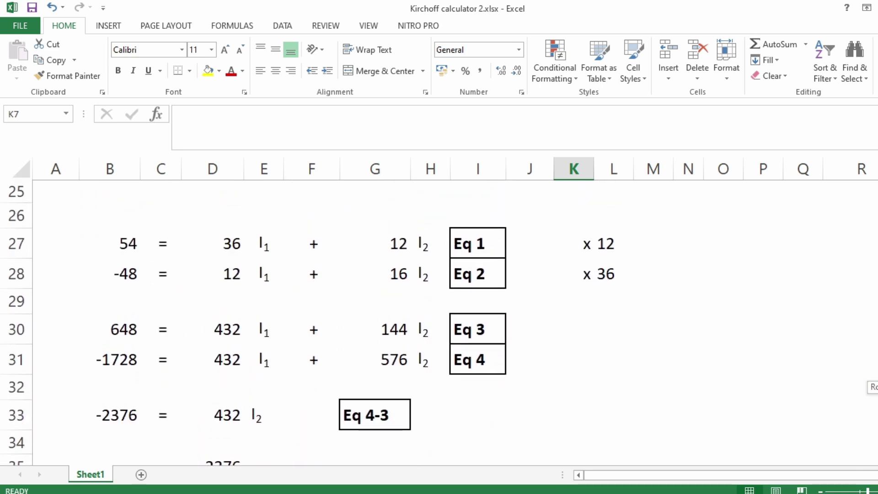
scroll(320, 321, "up", 1)
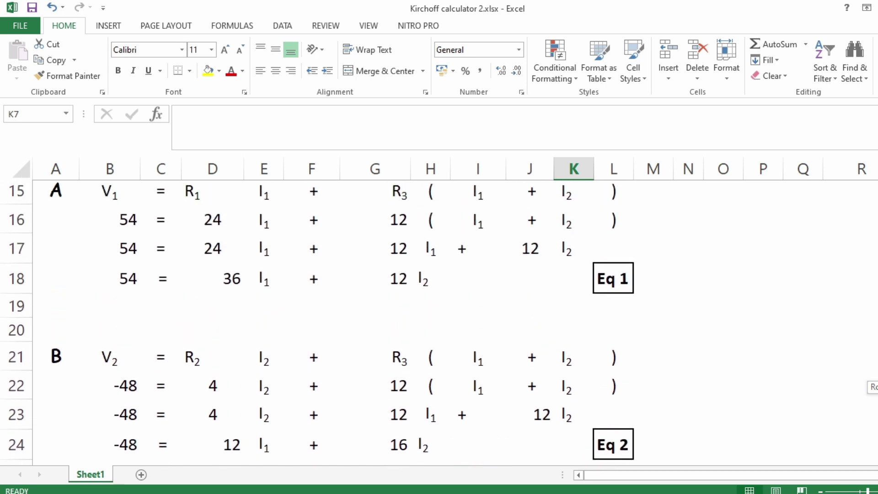
scroll(321, 320, "down", 4)
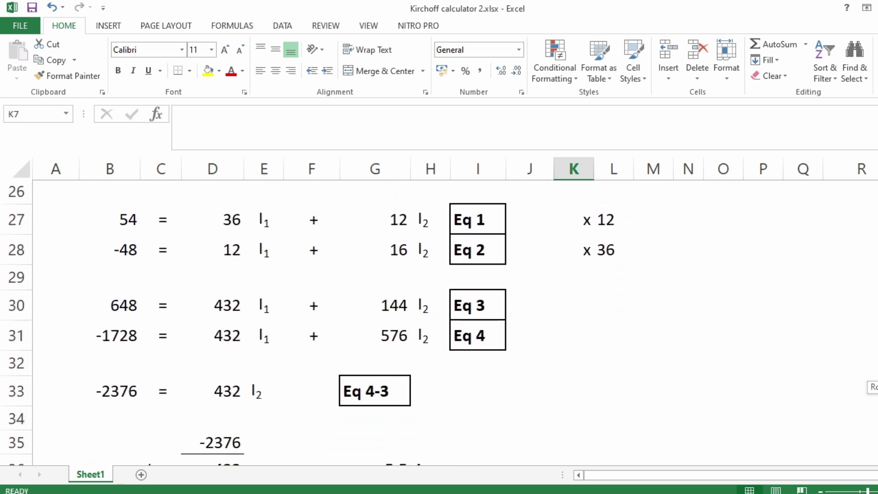
scroll(320, 321, "down", 4)
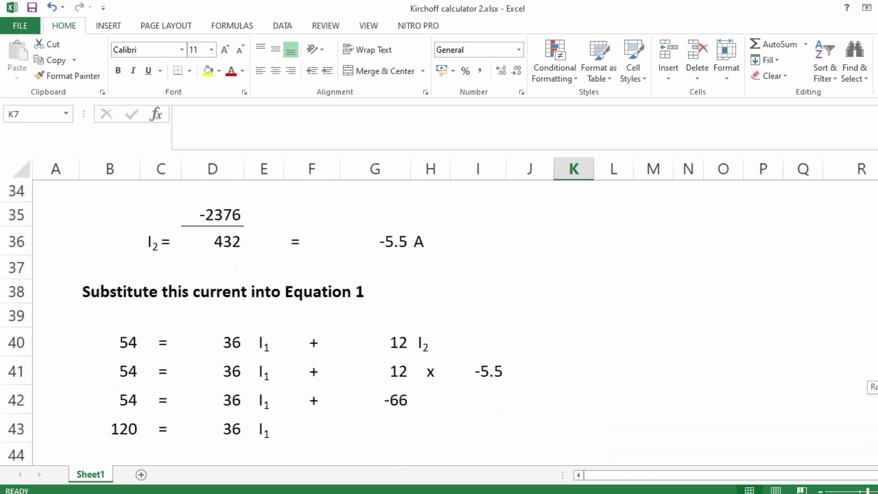
scroll(320, 320, "down", 1)
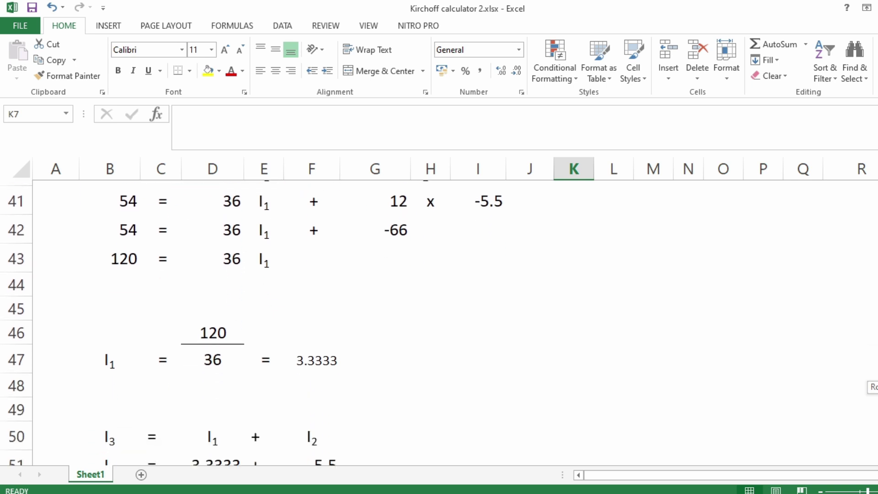
scroll(320, 320, "down", 3)
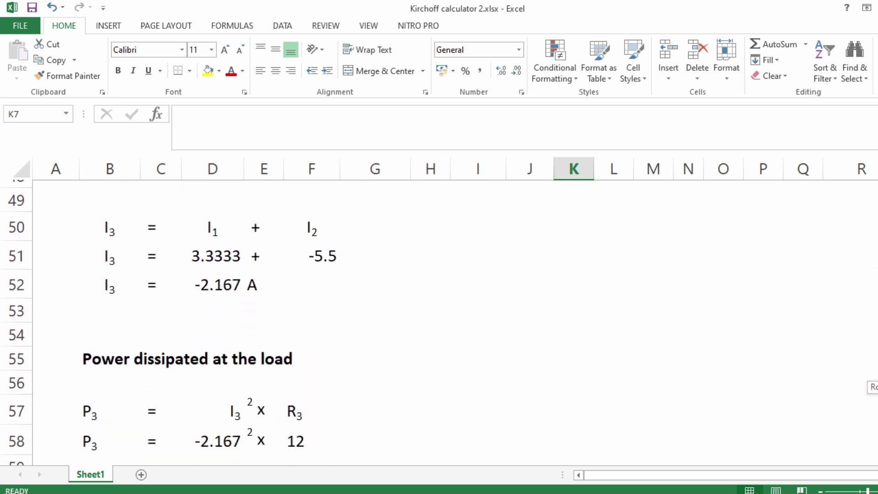
scroll(320, 320, "down", 1)
scroll(439, 320, "up", 14)
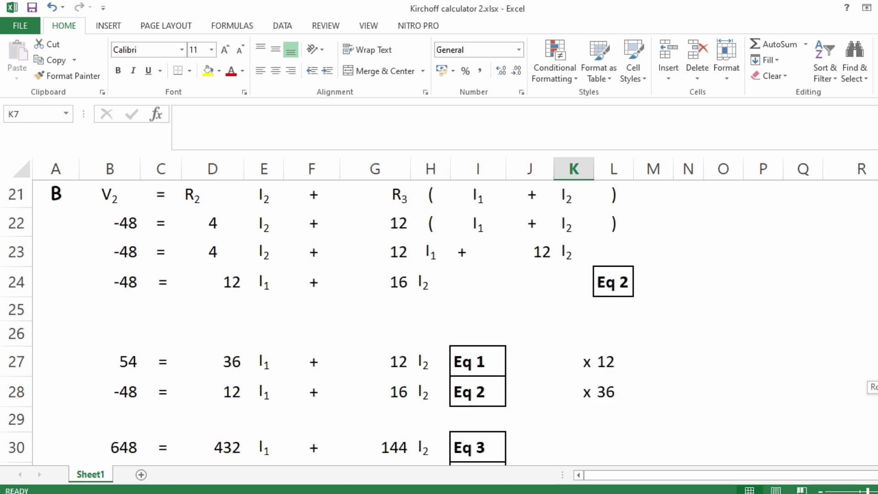
scroll(439, 320, "up", 2)
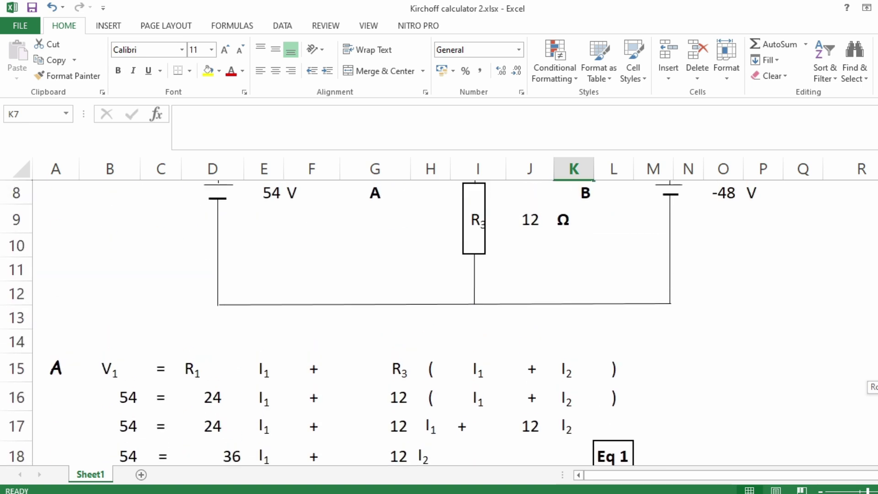
scroll(439, 321, "up", 1)
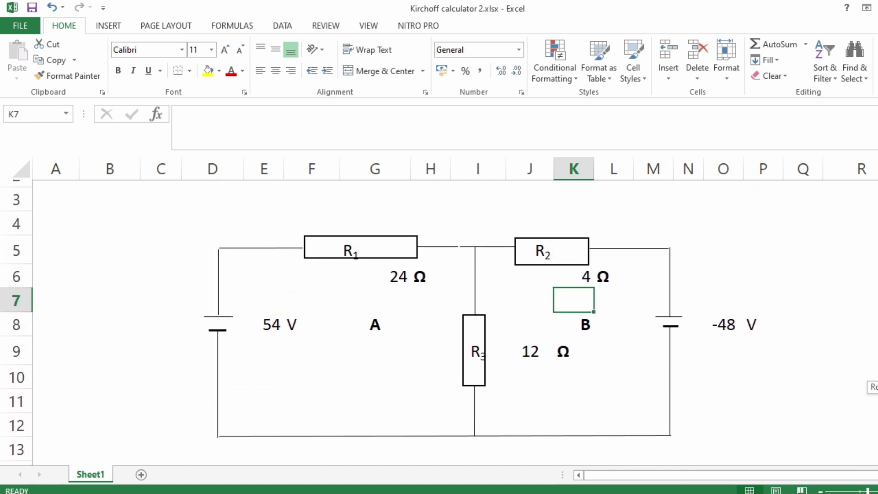
scroll(439, 320, "up", 1)
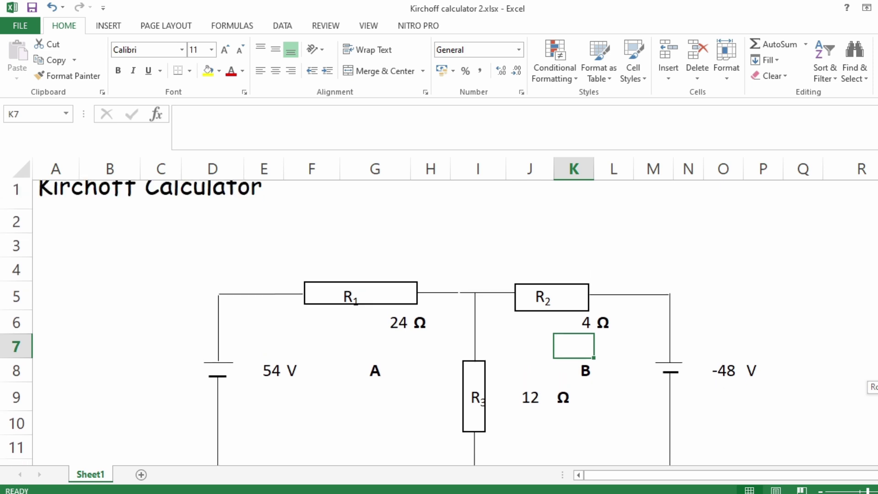
scroll(439, 320, "down", 1)
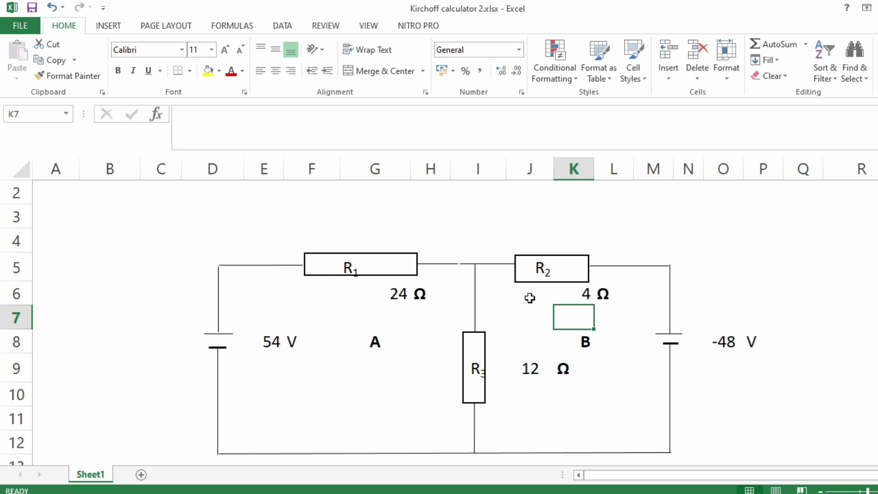
left_click(433, 296)
left_click(590, 291)
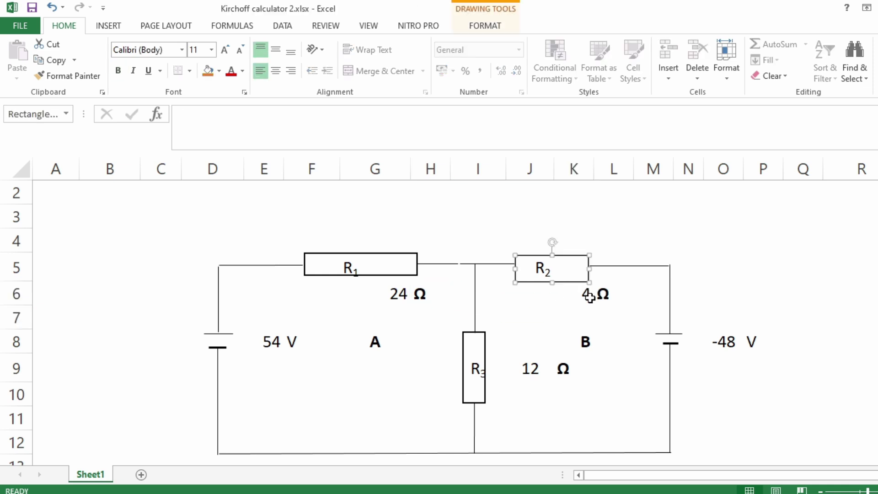
left_click(586, 294)
left_click(408, 294)
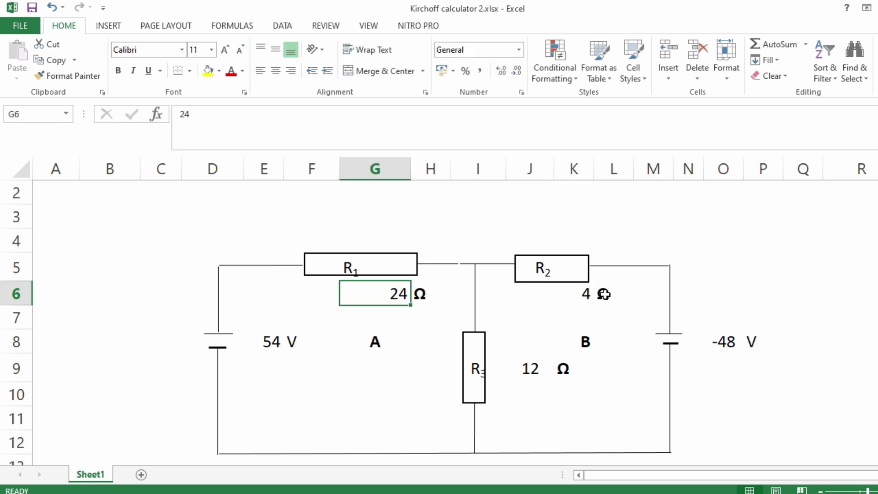
left_click(588, 293)
left_click(547, 370)
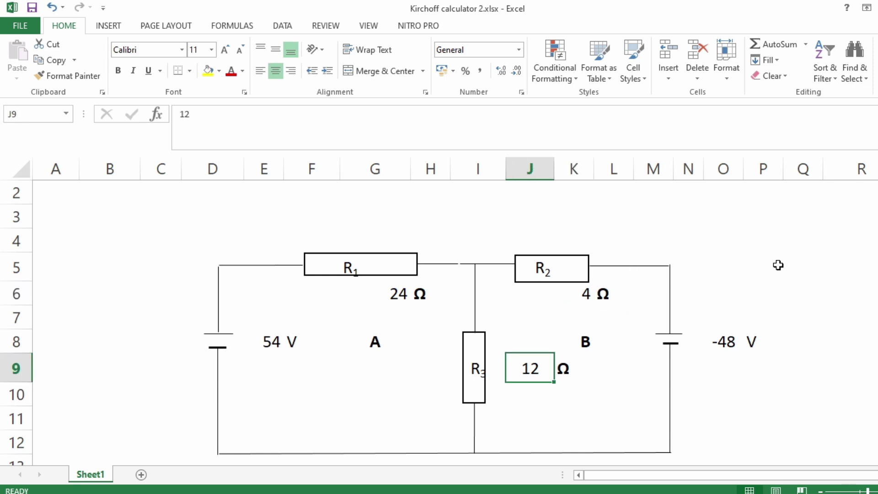
scroll(439, 320, "down", 1)
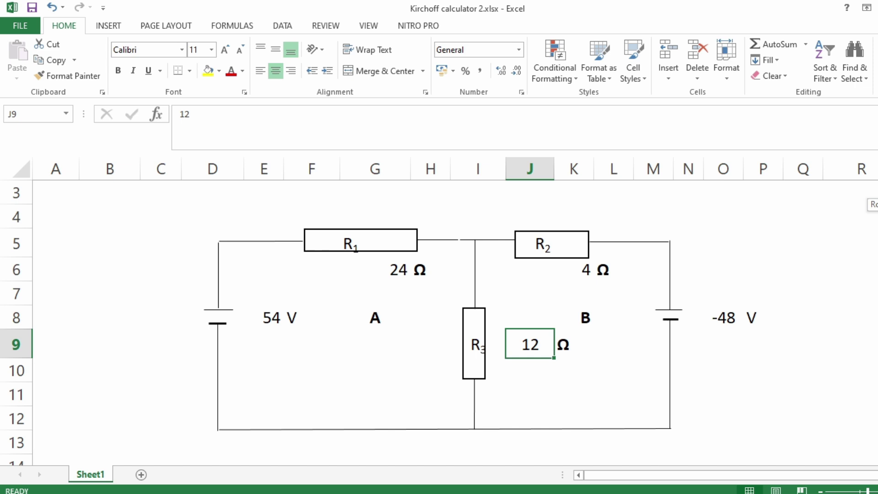
scroll(379, 320, "down", 6)
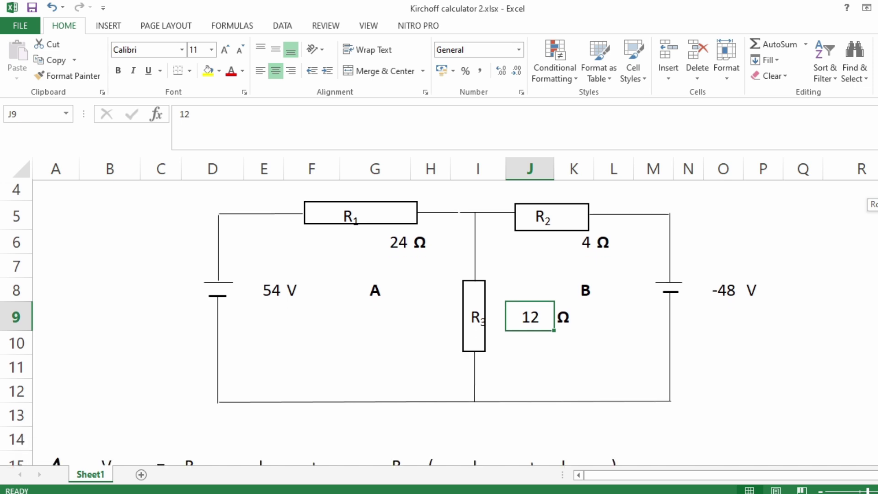
scroll(320, 321, "down", 4)
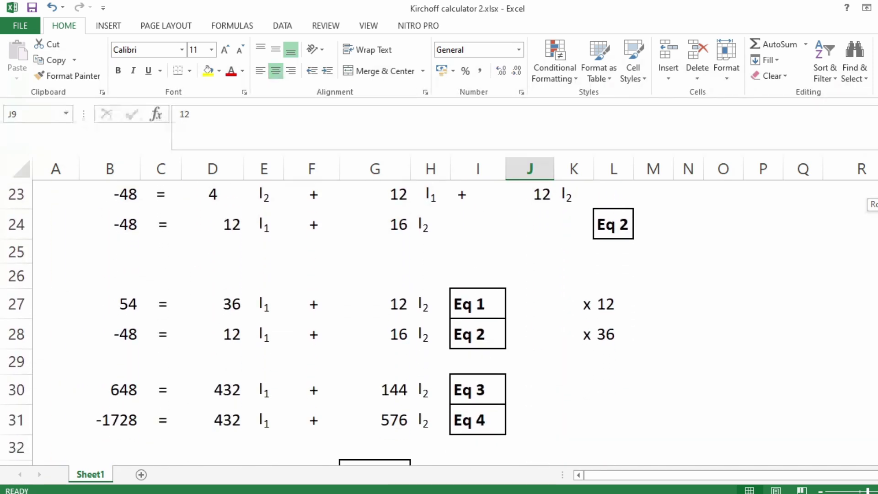
scroll(320, 320, "down", 2)
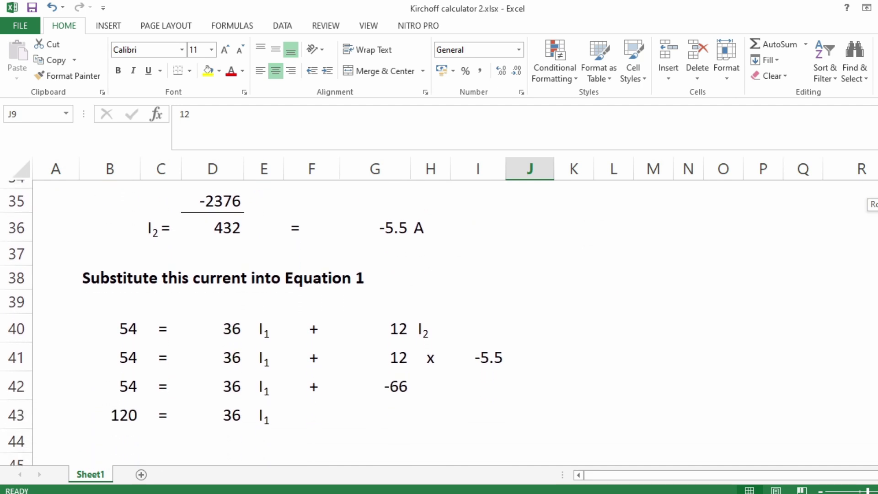
scroll(320, 320, "up", 10)
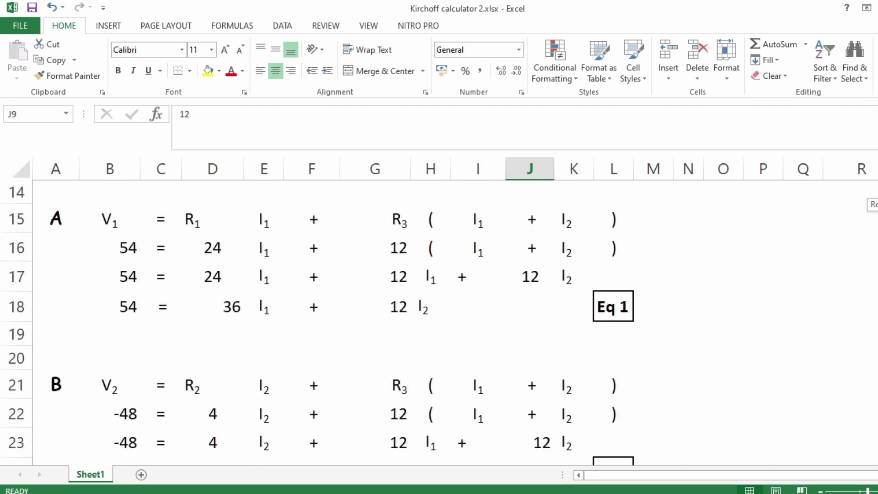
scroll(320, 320, "up", 2)
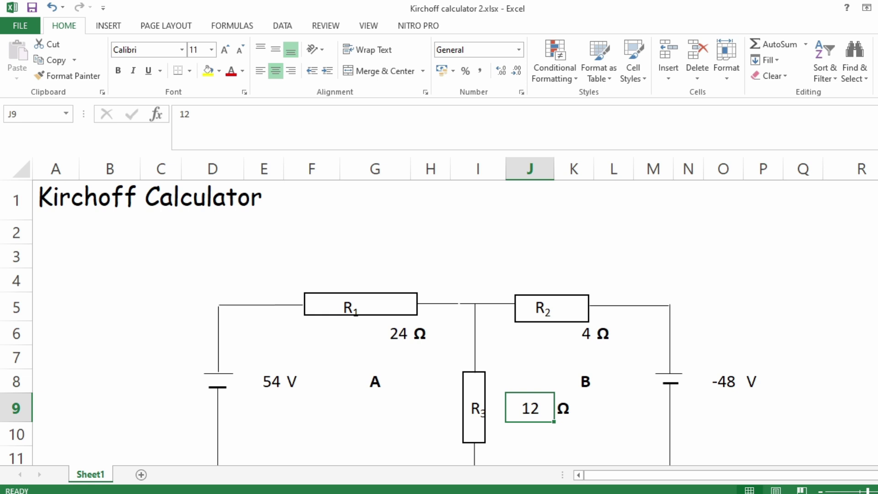
scroll(439, 320, "down", 3)
scroll(440, 320, "up", 1)
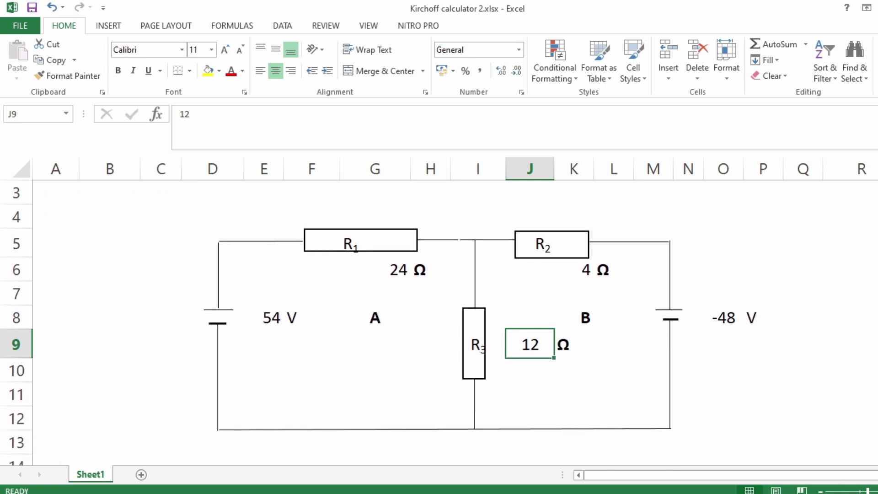